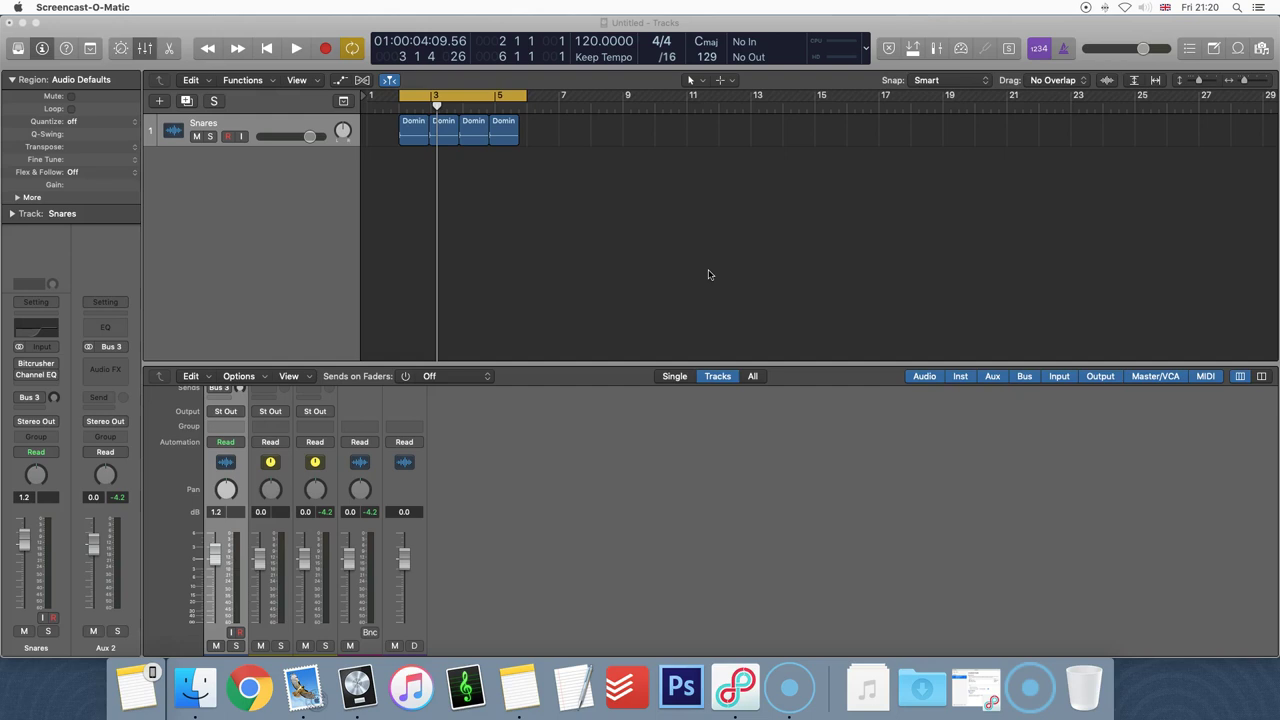
# - Play back the snare regions to hear how they sound
pyautogui.click(377, 131)
pyautogui.click(450, 138)
pyautogui.click(436, 165)
pyautogui.press('space')
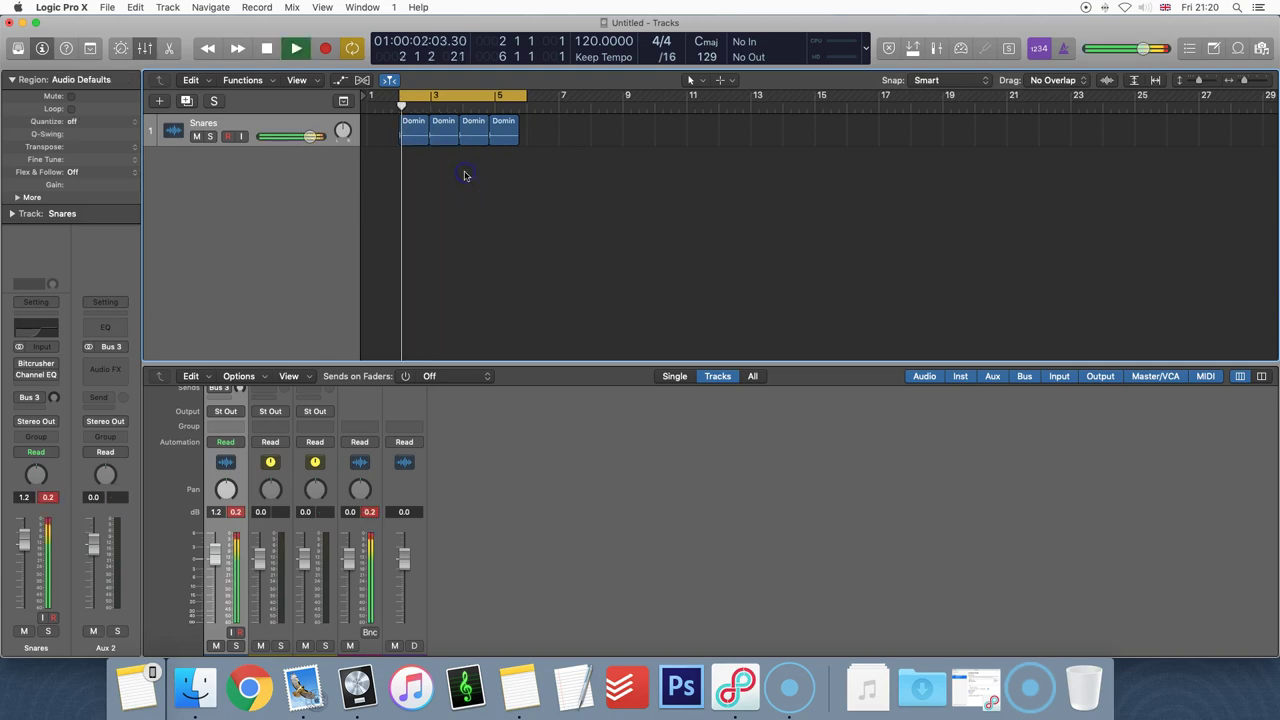
pyautogui.press('space')
# - Clear the clipping peak readouts and reset the Snares fader from 1.2 dB to 0.0 dB
pyautogui.scroll(5, 223, 414)
pyautogui.click(533, 200)
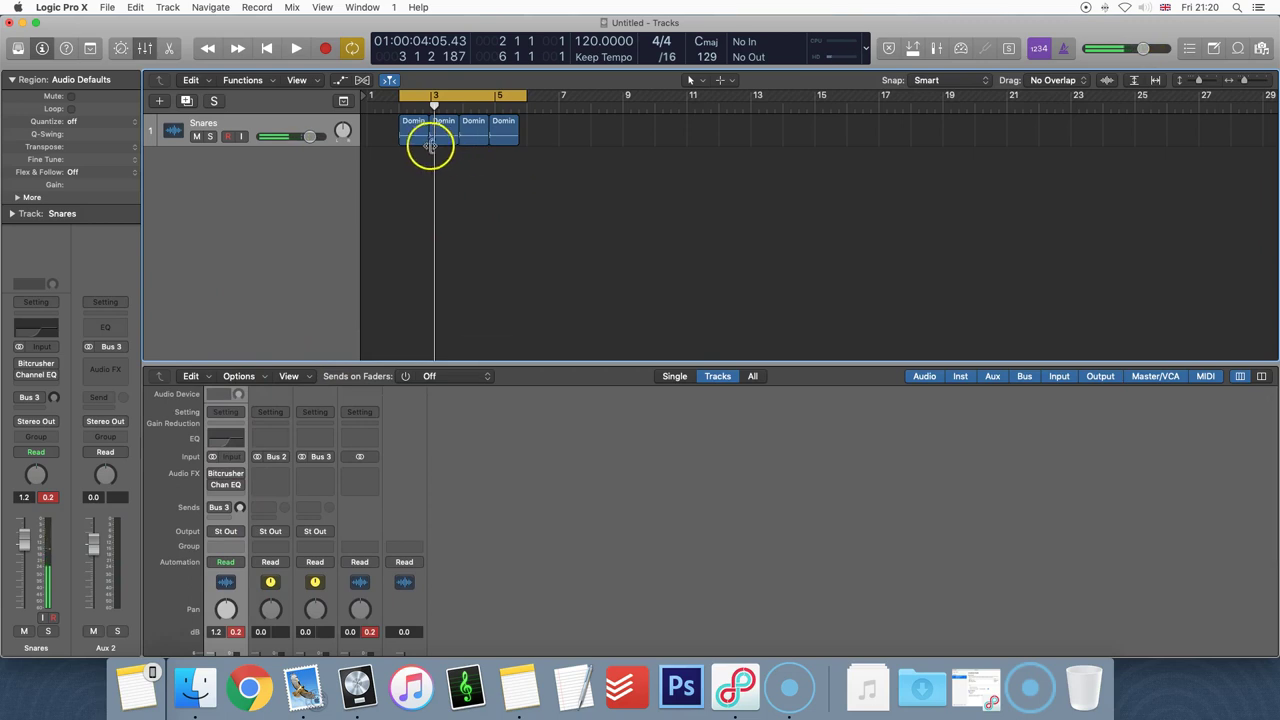
pyautogui.scroll(-3, 240, 585)
pyautogui.click(234, 572)
pyautogui.scroll(-1, 234, 591)
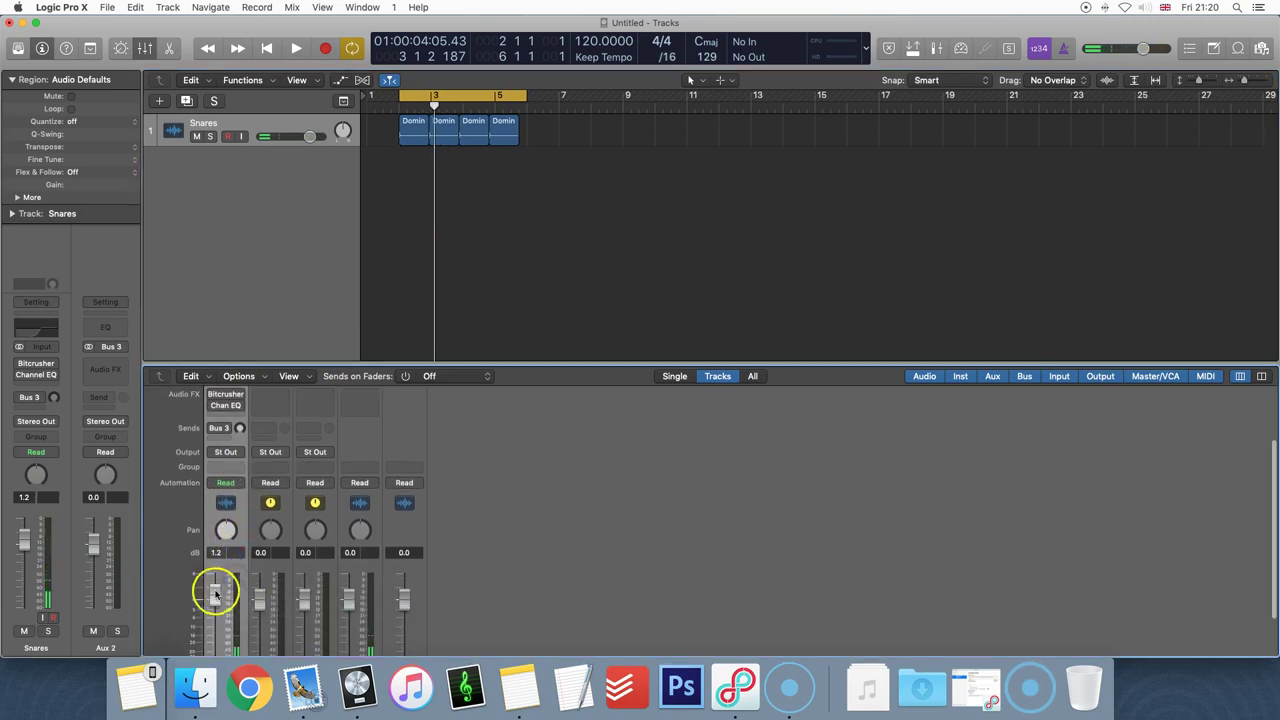
pyautogui.moveTo(214, 596); pyautogui.dragTo(214, 600)
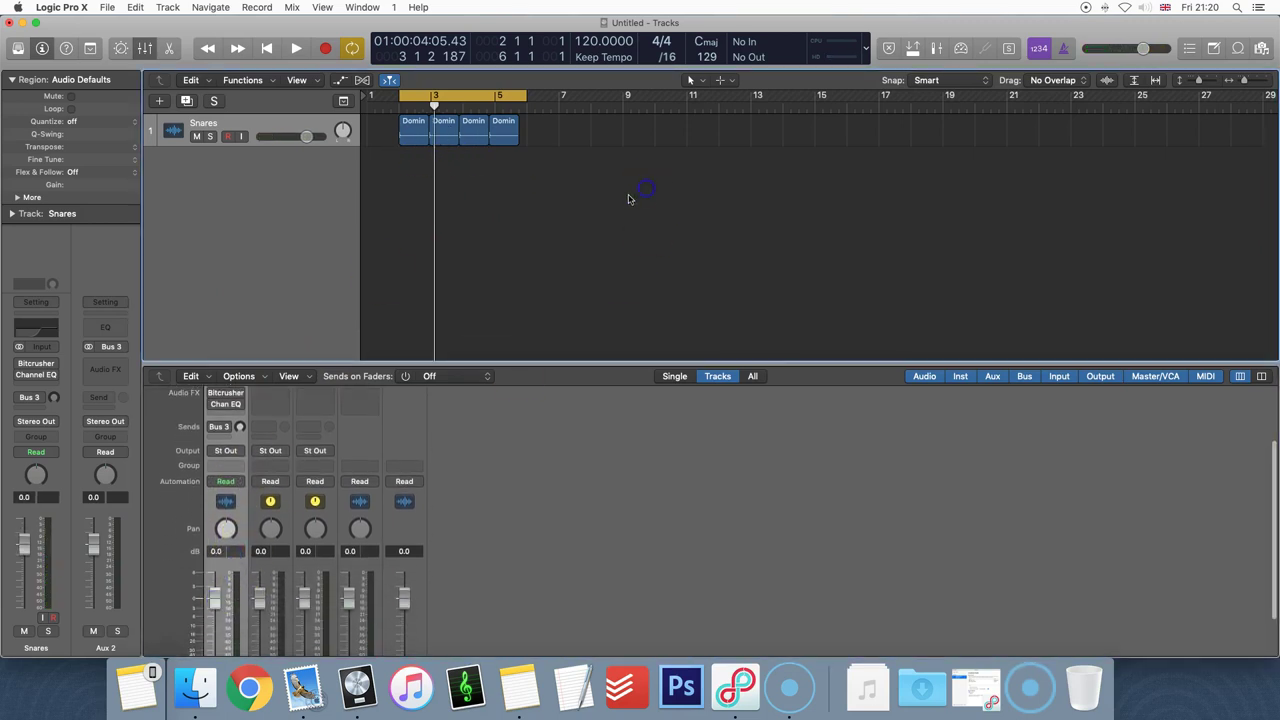
pyautogui.scroll(-3, 348, 565)
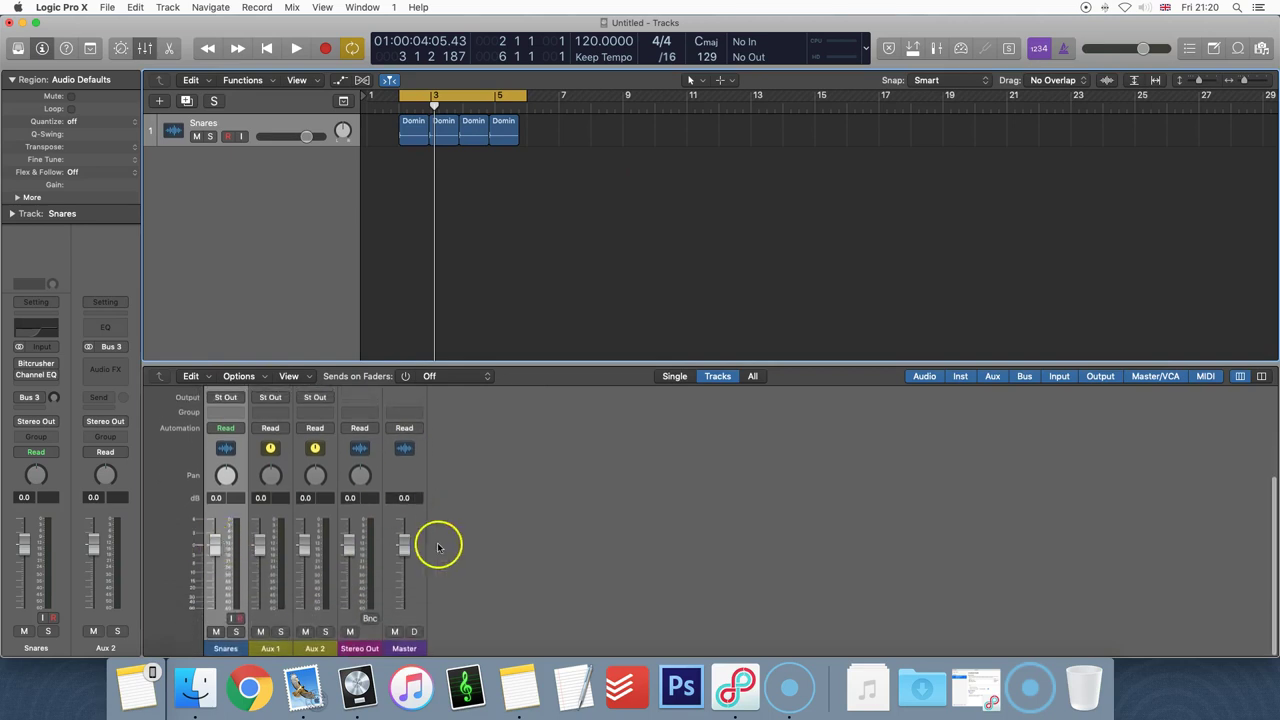
pyautogui.scroll(7, 470, 450)
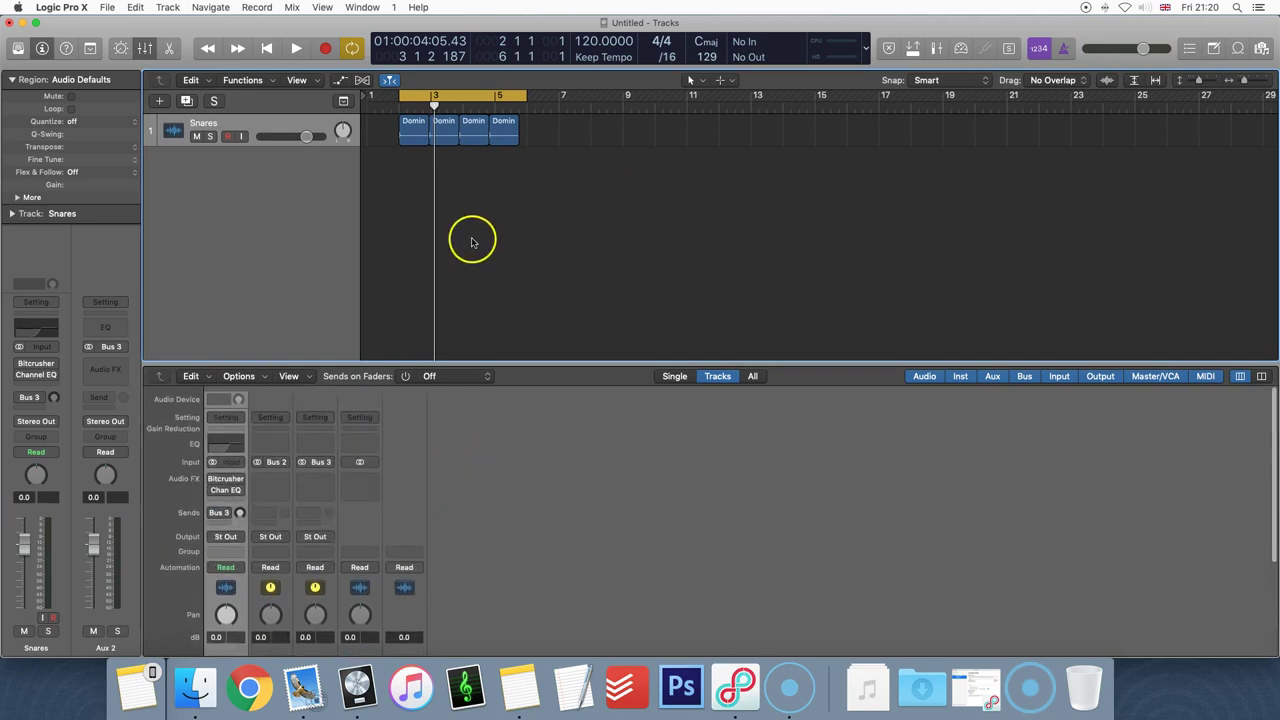
# - Marquee-select the four Domin snare regions on the Snares track
pyautogui.moveTo(398, 148); pyautogui.dragTo(537, 162)
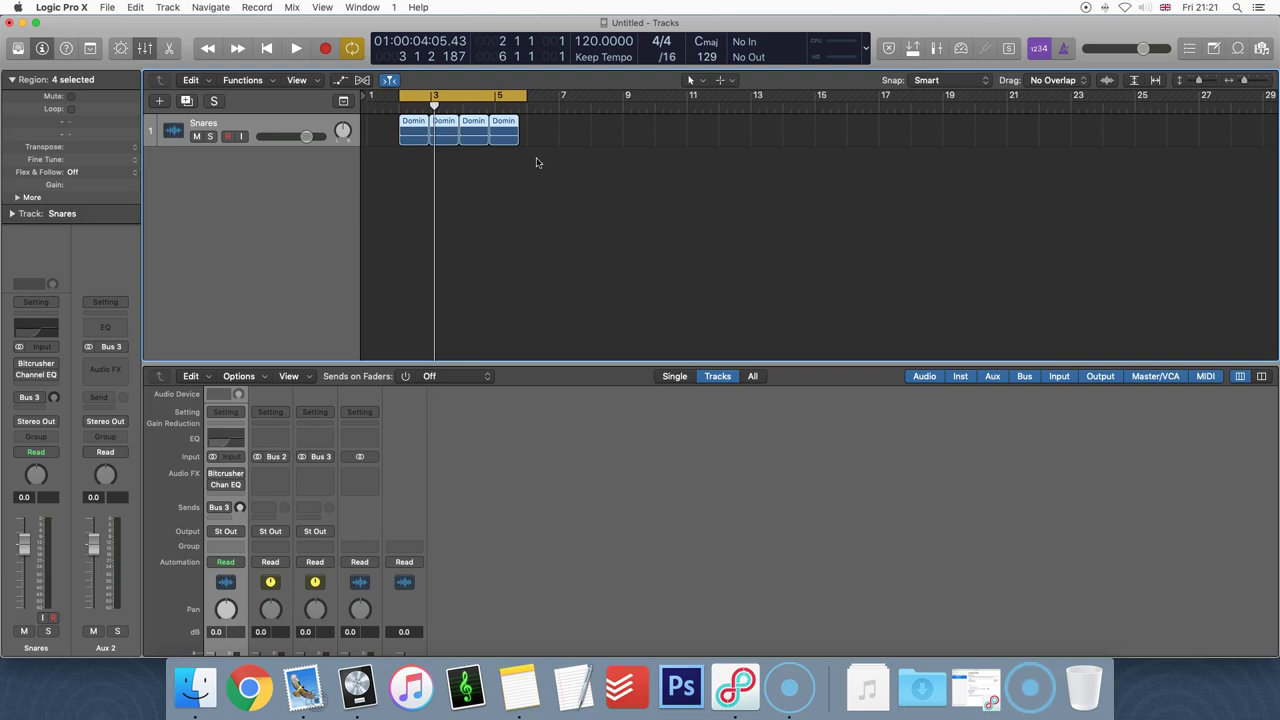
pyautogui.scroll(-3, 250, 495)
pyautogui.scroll(2, 227, 445)
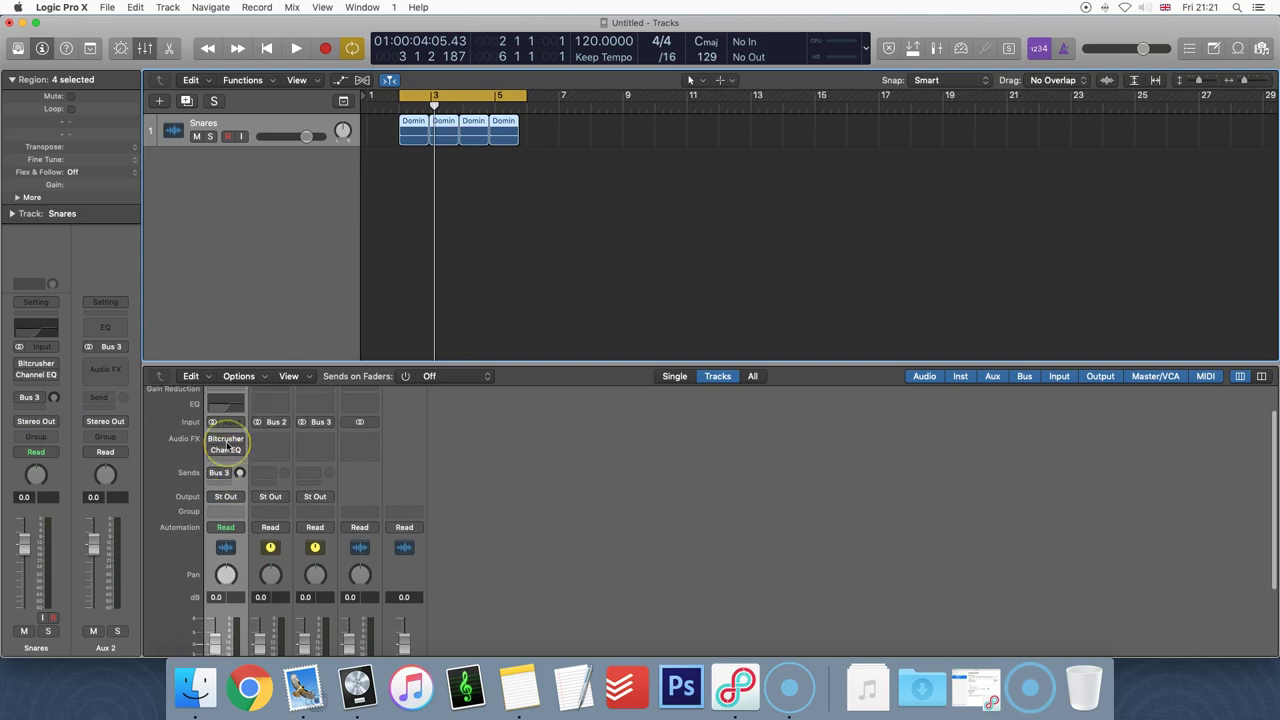
pyautogui.moveTo(227, 447)
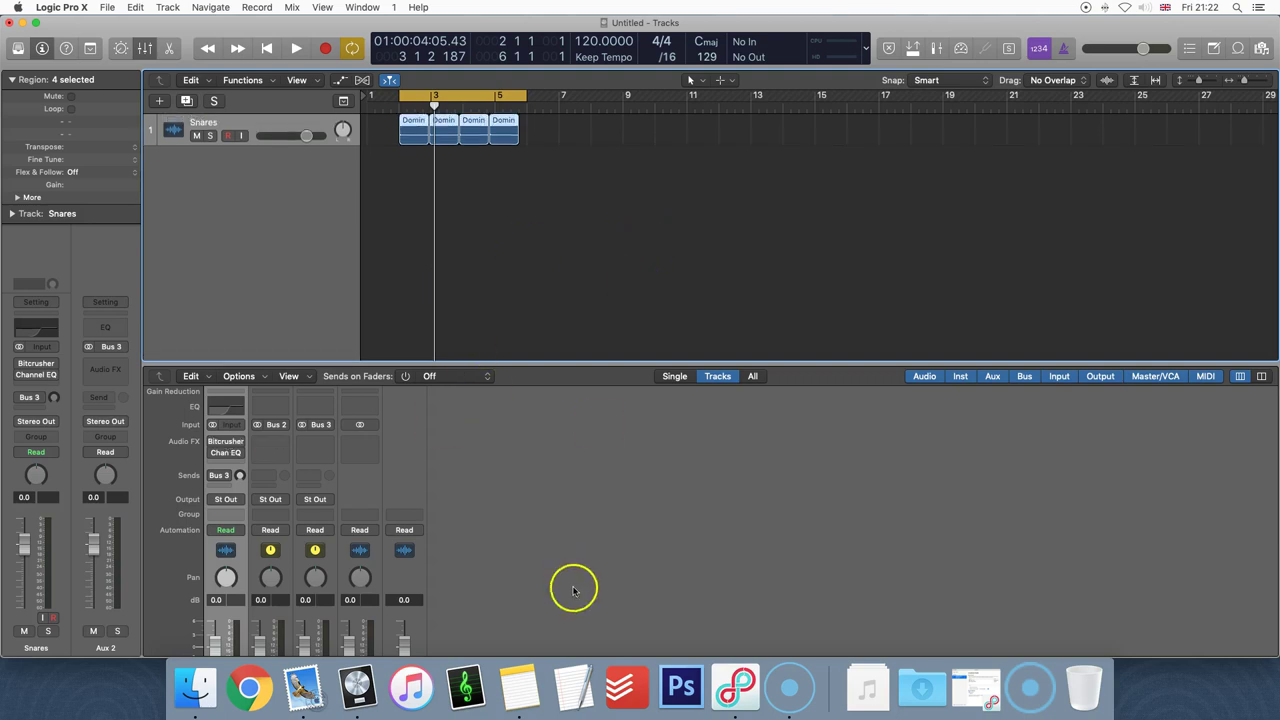
pyautogui.scroll(-5, 571, 586)
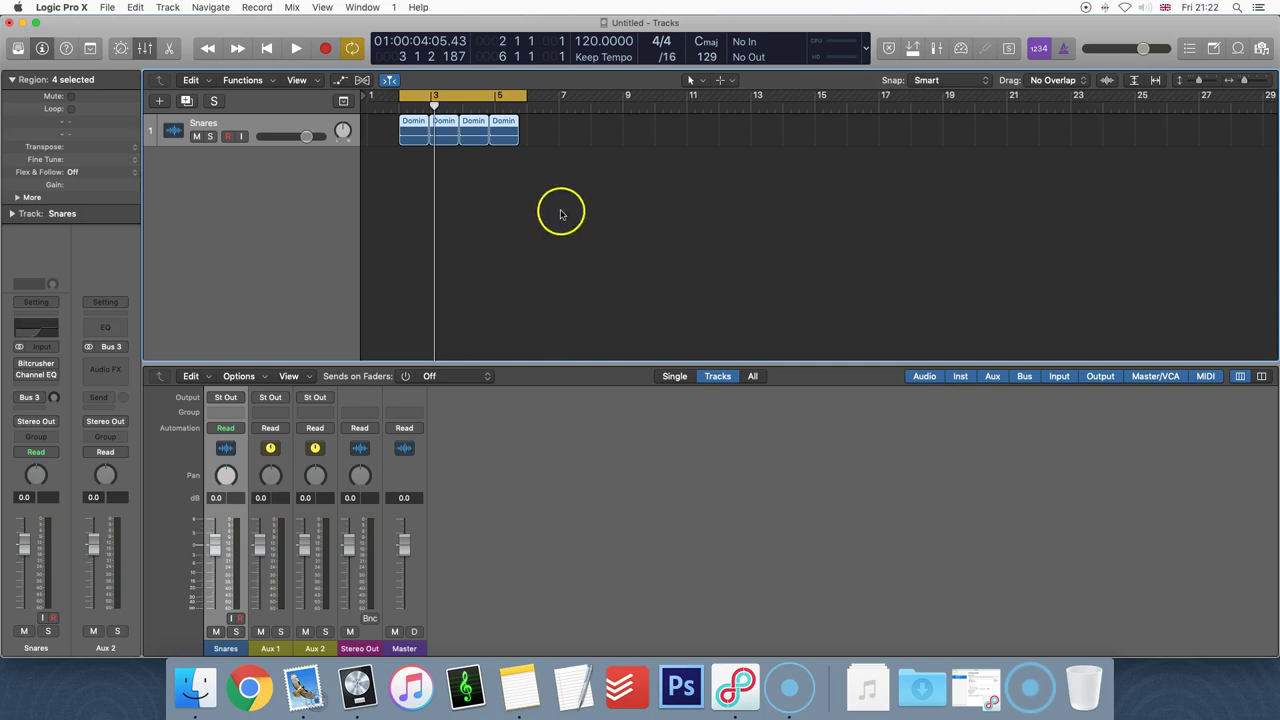
# - Clear the snare region selection and move the playhead back to bar 2
pyautogui.scroll(2, 493, 567)
pyautogui.scroll(-2, 493, 567)
pyautogui.click(537, 232)
pyautogui.click(276, 128)
pyautogui.click(429, 177)
pyautogui.click(398, 108)
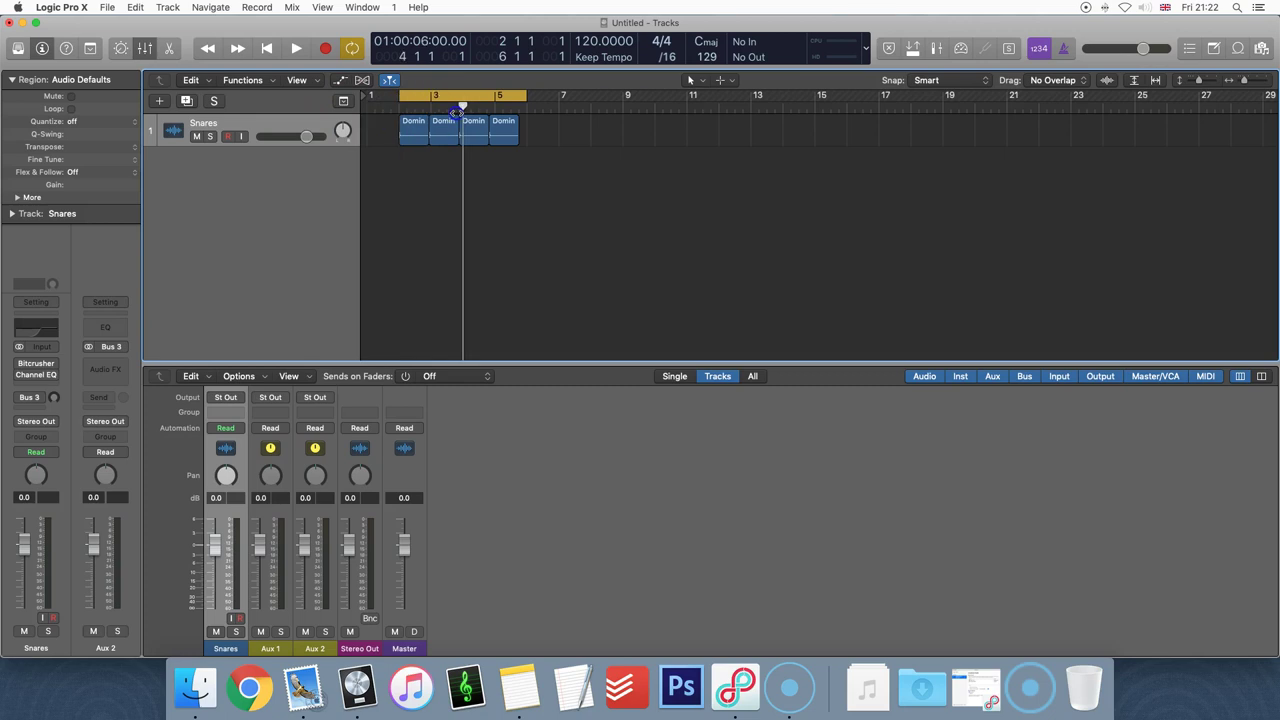
pyautogui.moveTo(463, 105); pyautogui.dragTo(400, 105)
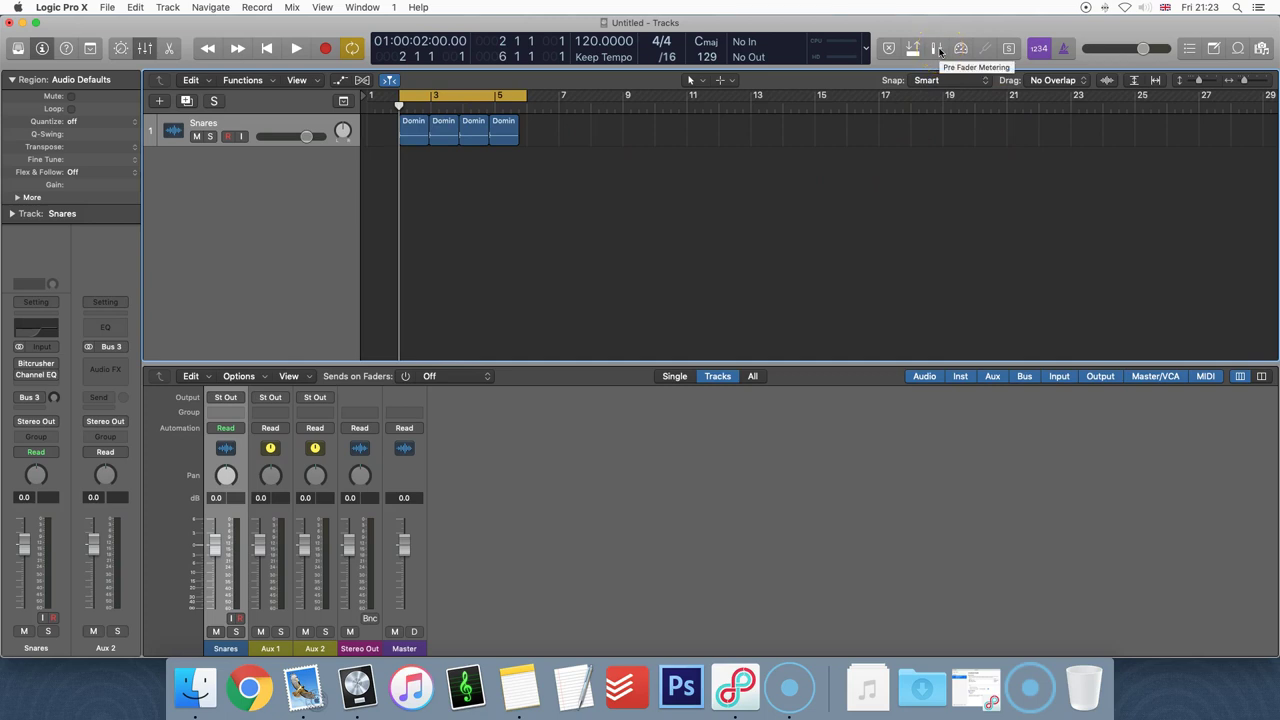
# - Turn on Pre Fader Metering and play the snares, which peak at -1.0 dB
pyautogui.click(938, 49)
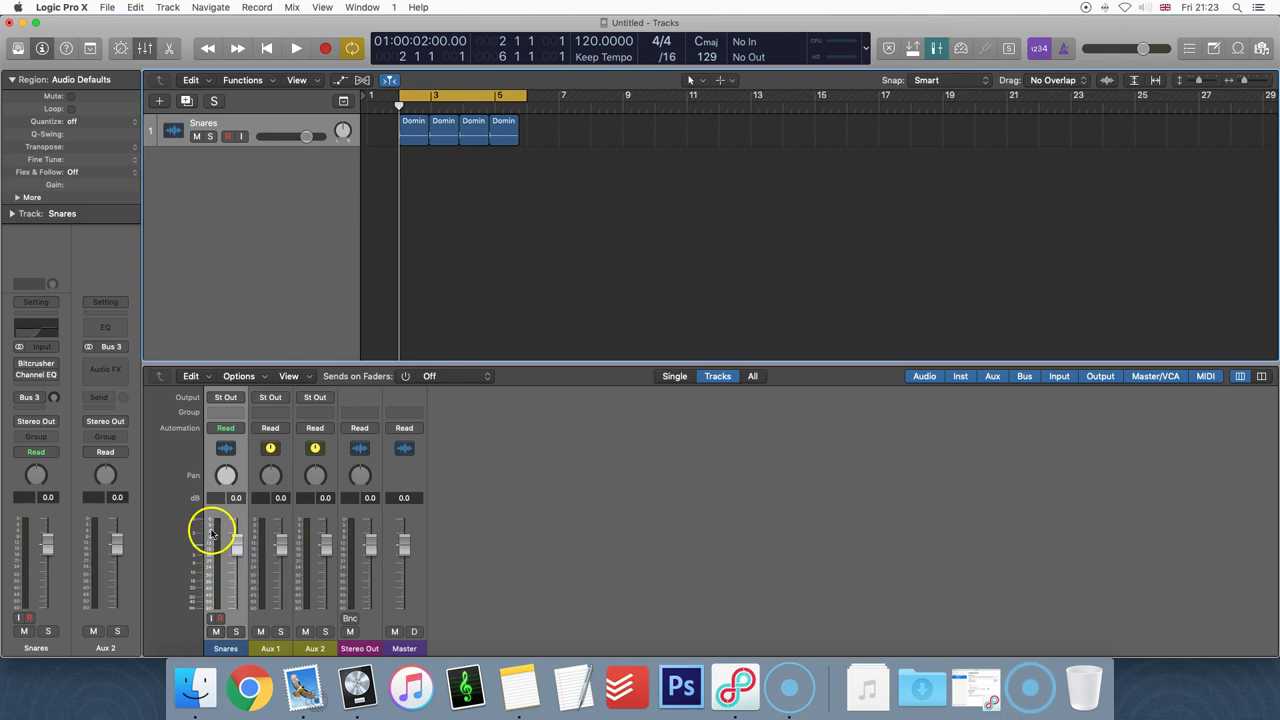
pyautogui.press('space')
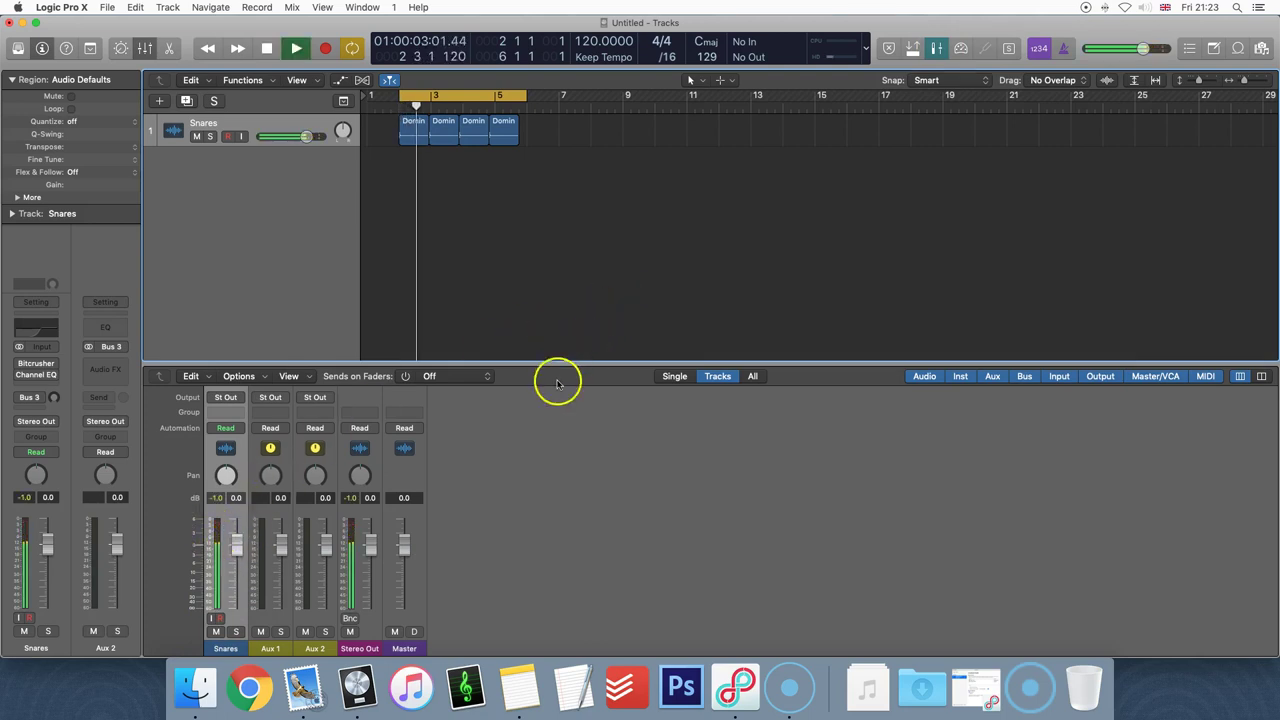
pyautogui.press('space')
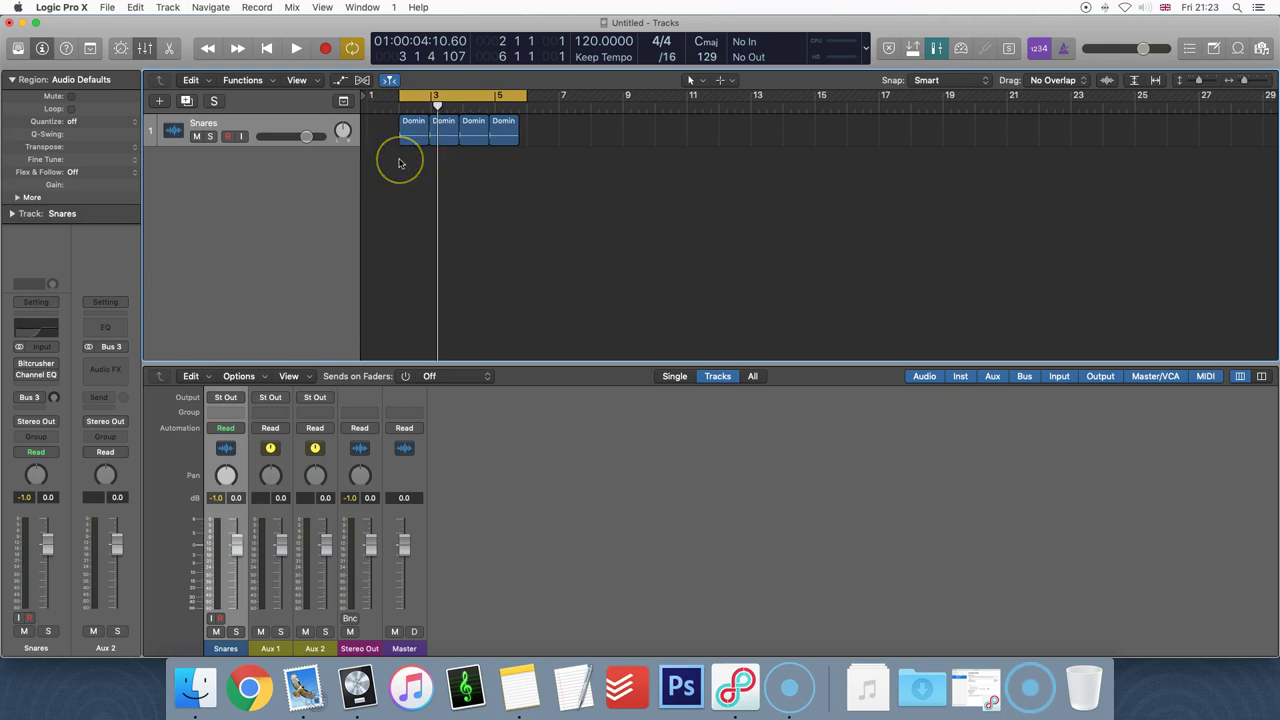
# - Replay the snares and nudge the Snares channel volume down
pyautogui.press('space')
pyautogui.press('space')
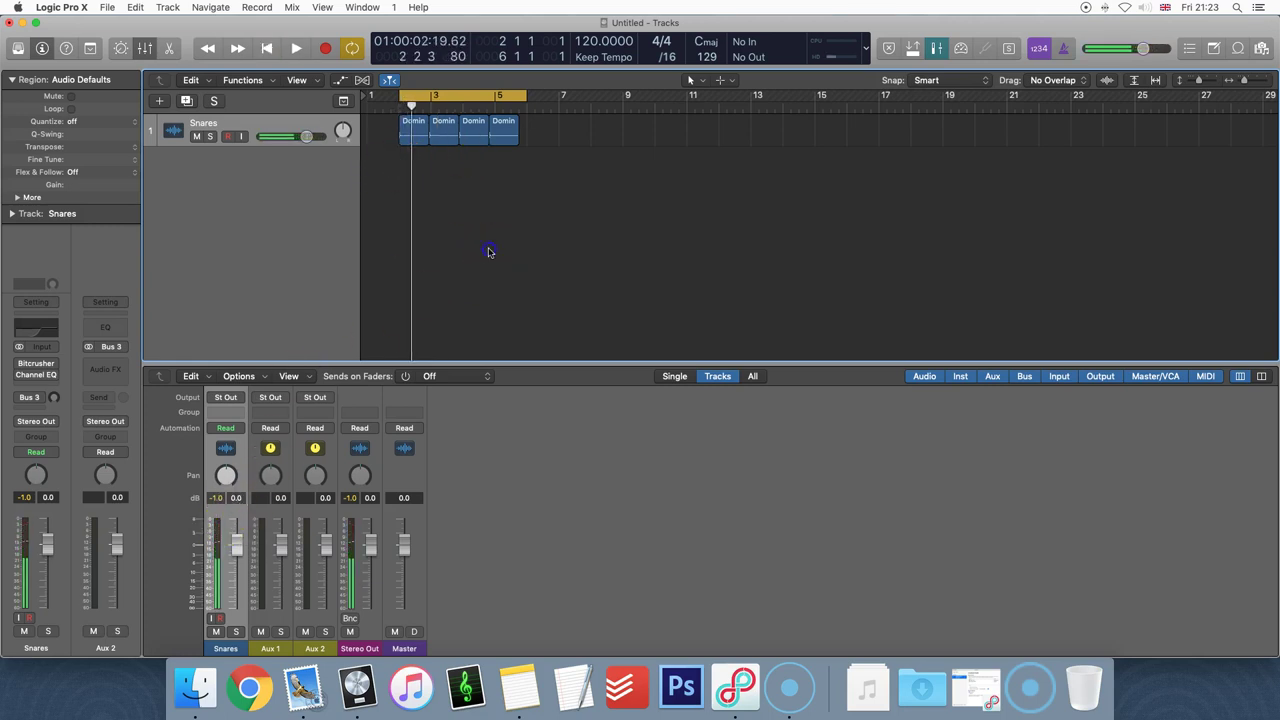
pyautogui.click(408, 125)
pyautogui.click(443, 187)
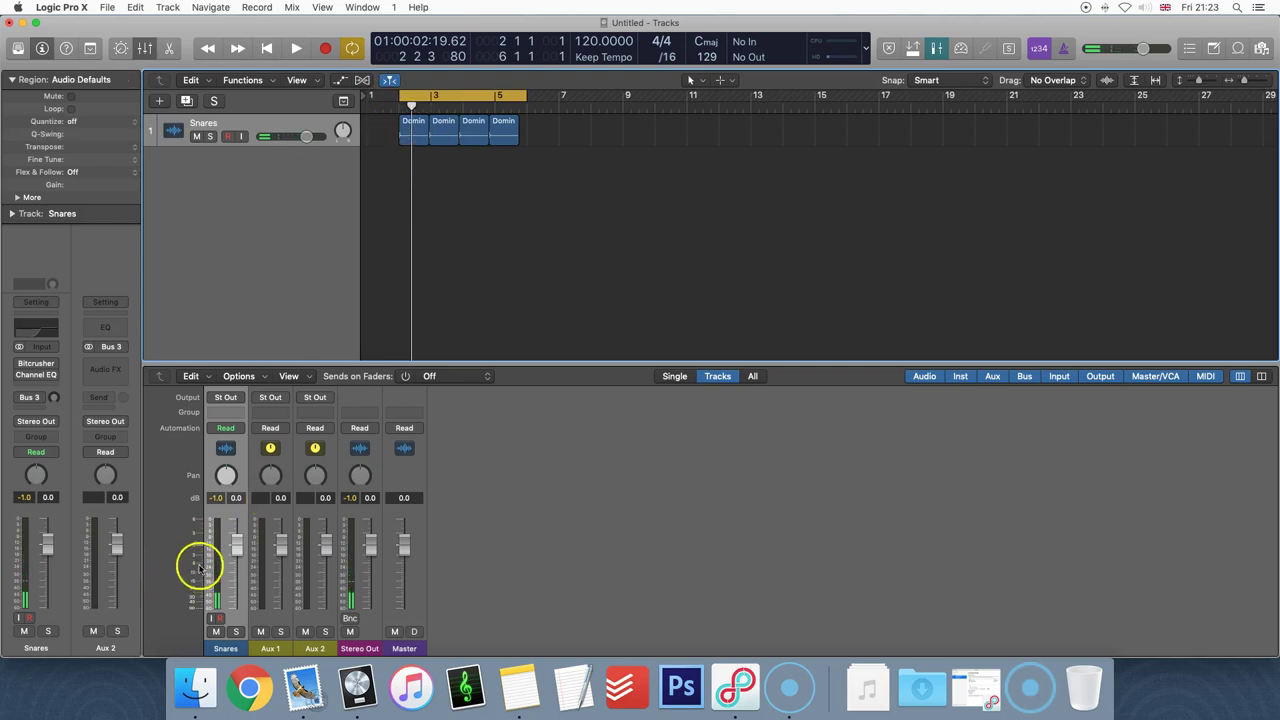
pyautogui.moveTo(234, 540)
pyautogui.mouseDown()
pyautogui.moveTo(231, 618)
pyautogui.moveTo(235, 542)
pyautogui.mouseUp()
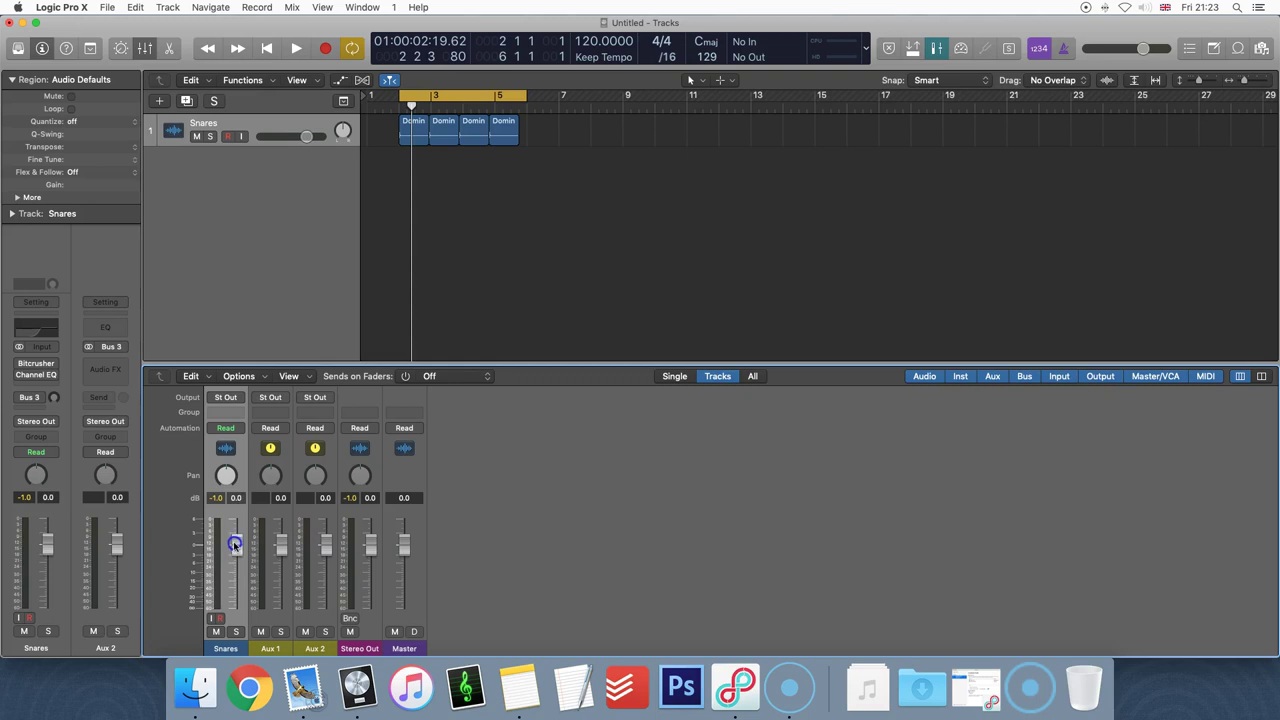
pyautogui.click(523, 237)
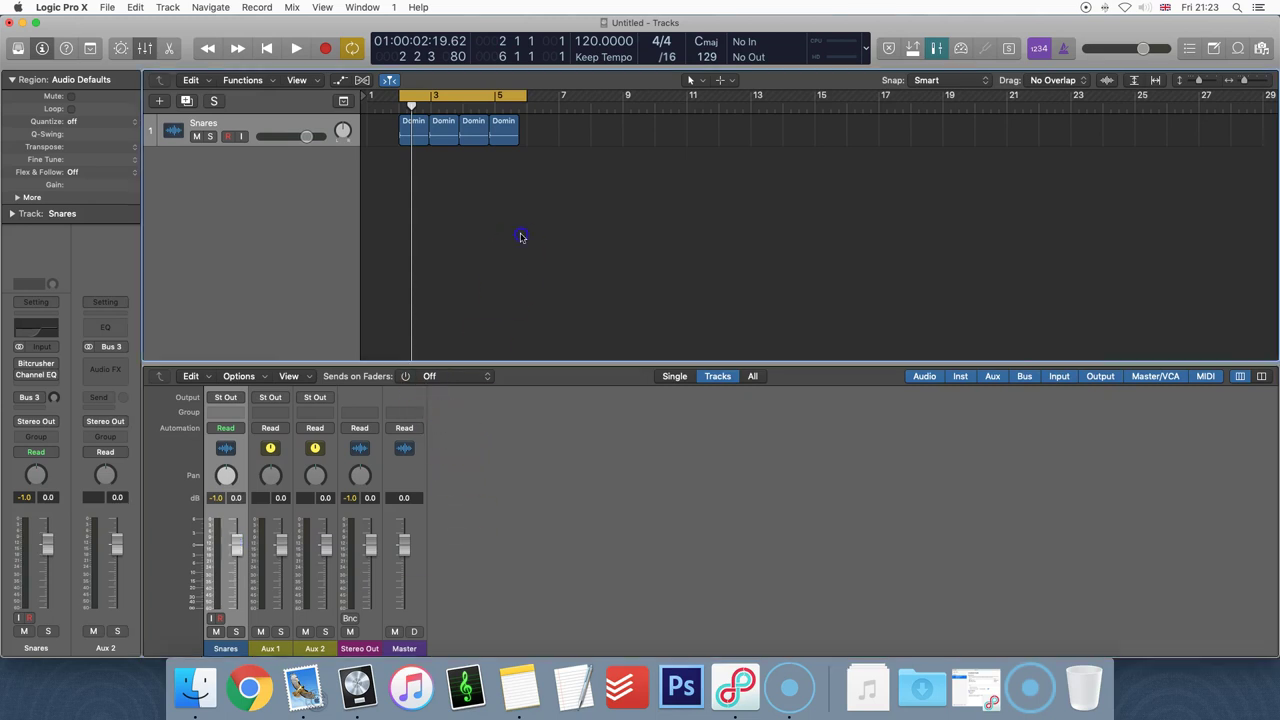
# - Select all four snare regions and lower their region gain to -7.0 dB
pyautogui.moveTo(382, 163); pyautogui.dragTo(520, 125)
pyautogui.click(394, 143)
pyautogui.moveTo(383, 177); pyautogui.dragTo(565, 118)
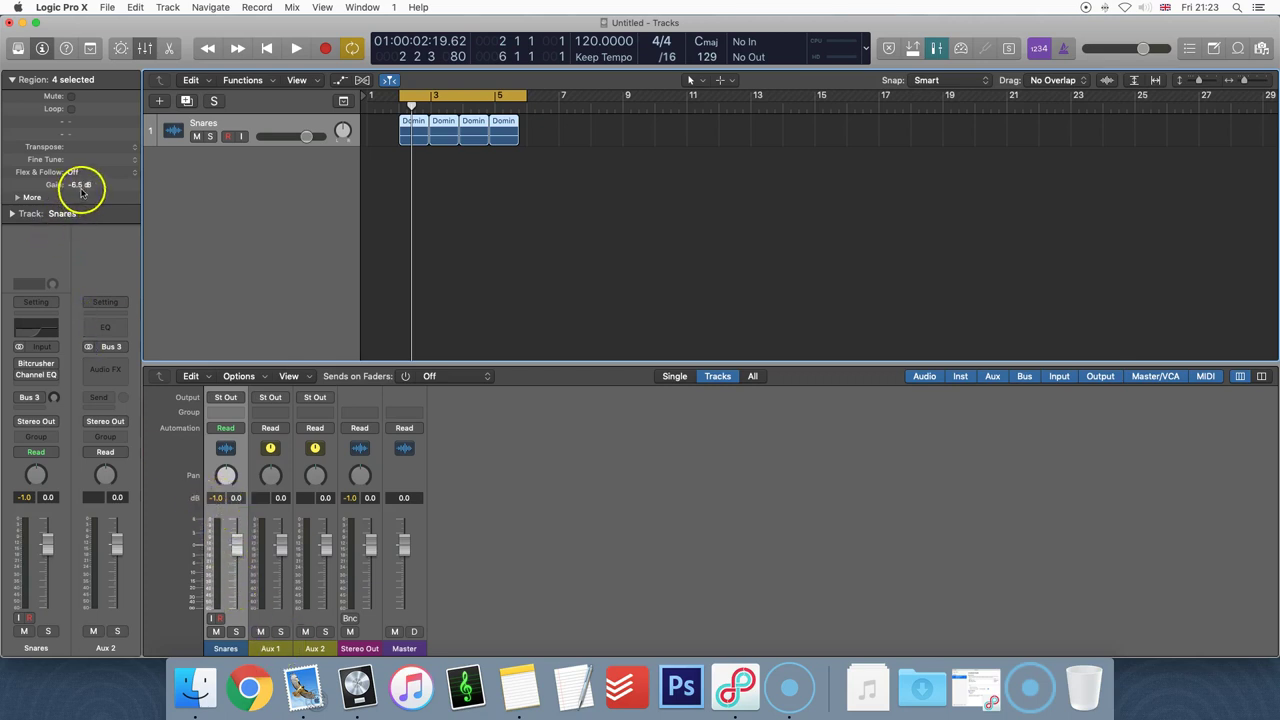
pyautogui.moveTo(82, 186); pyautogui.dragTo(79, 208)
# - Deselect the regions and play the snares twice, watching the Snares meter peak near -13 dB
pyautogui.click(583, 200)
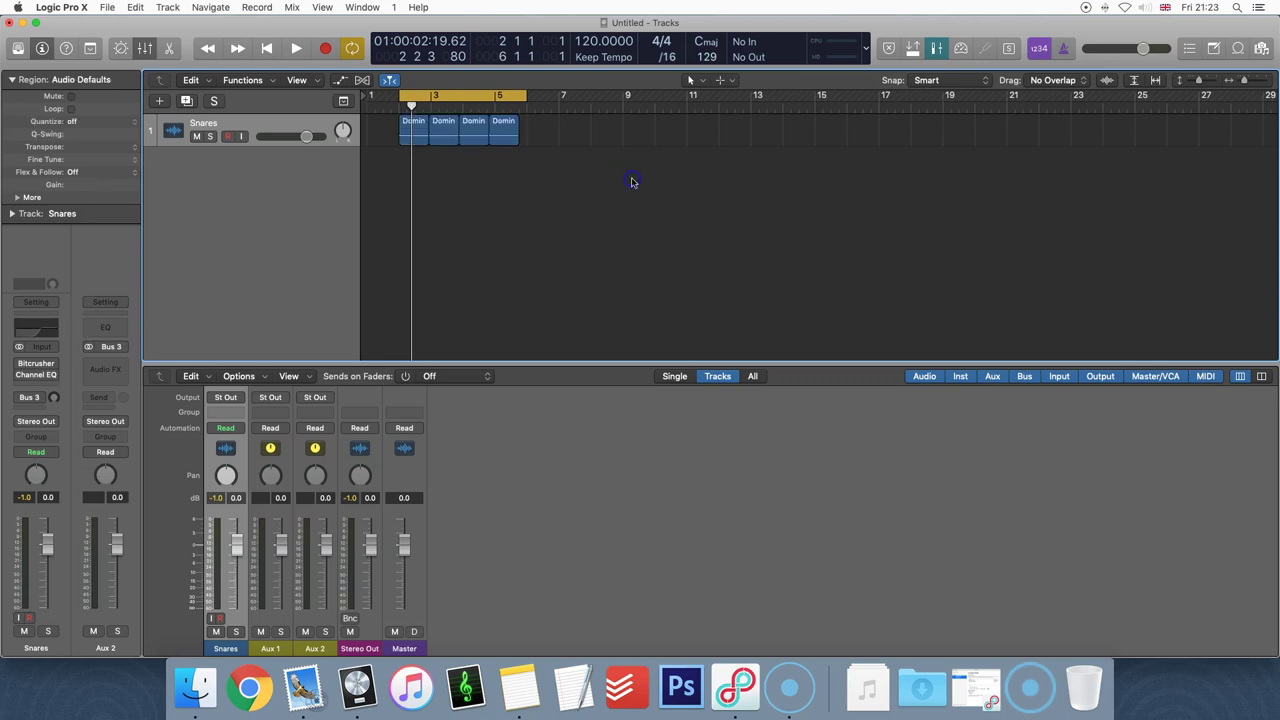
pyautogui.press('space')
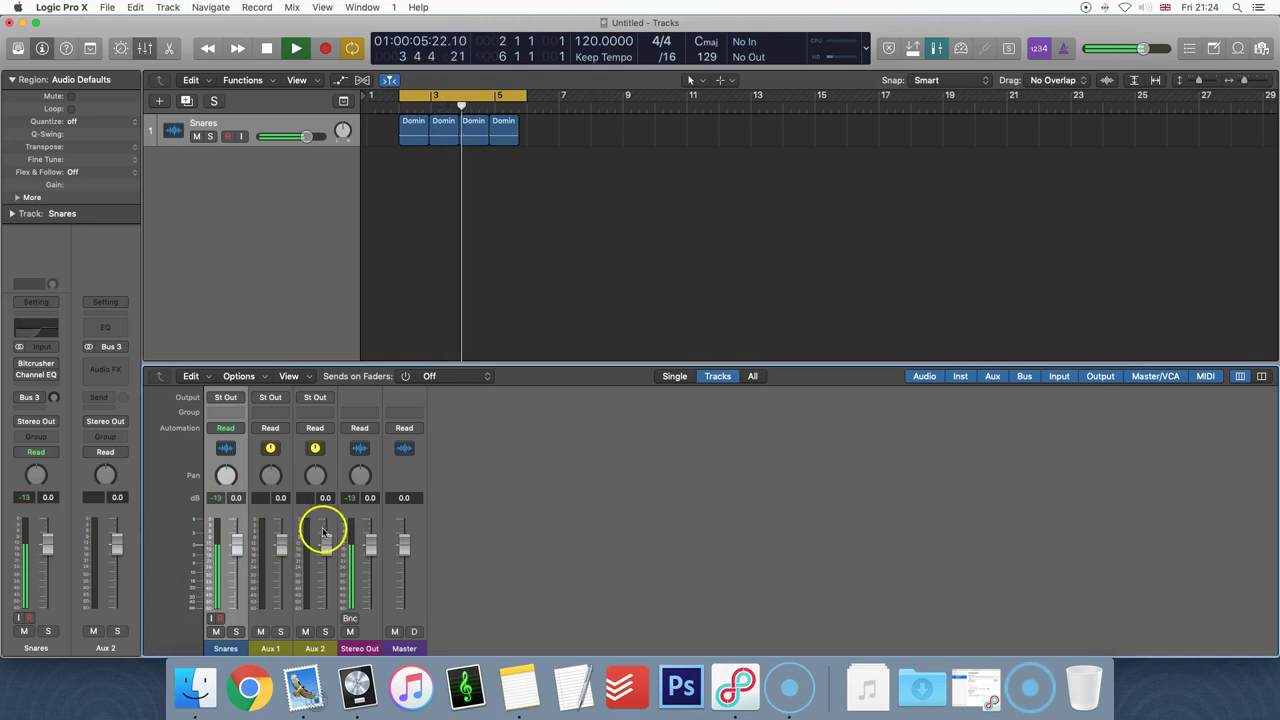
pyautogui.press('space')
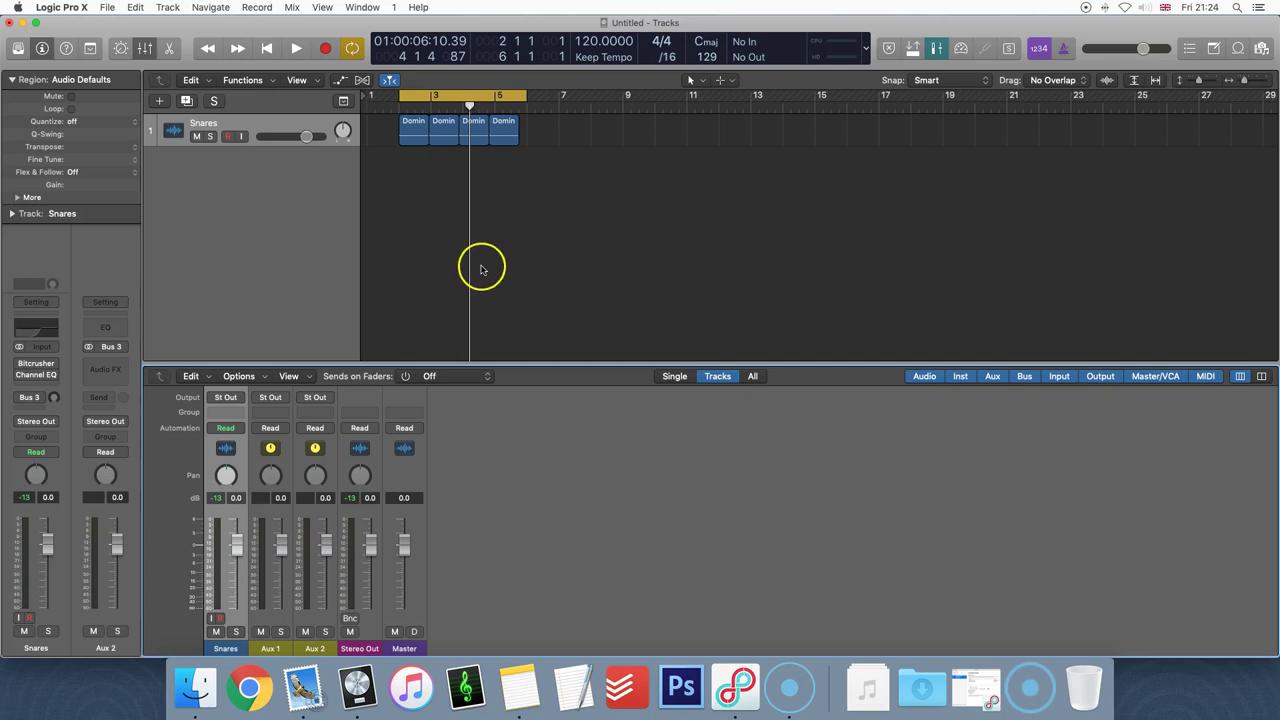
pyautogui.press('space')
pyautogui.press('space')
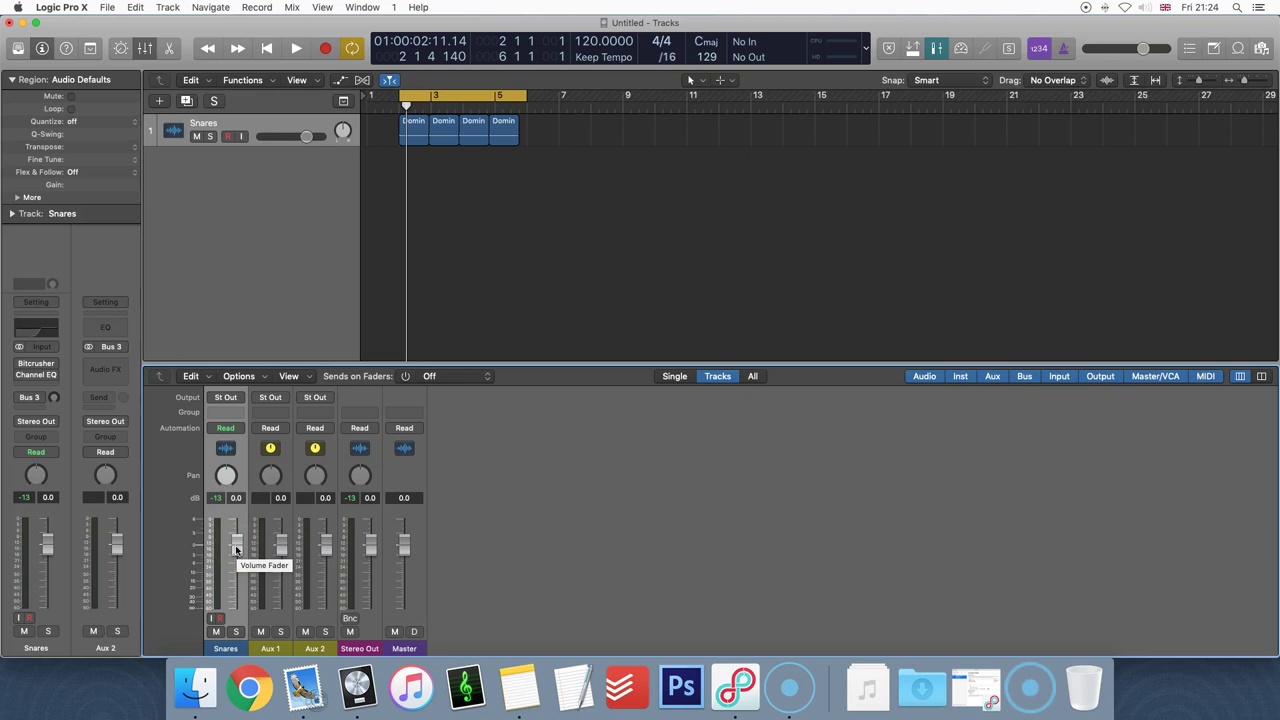
# - Replay the snares from the tracks area to check their level
pyautogui.click(491, 235)
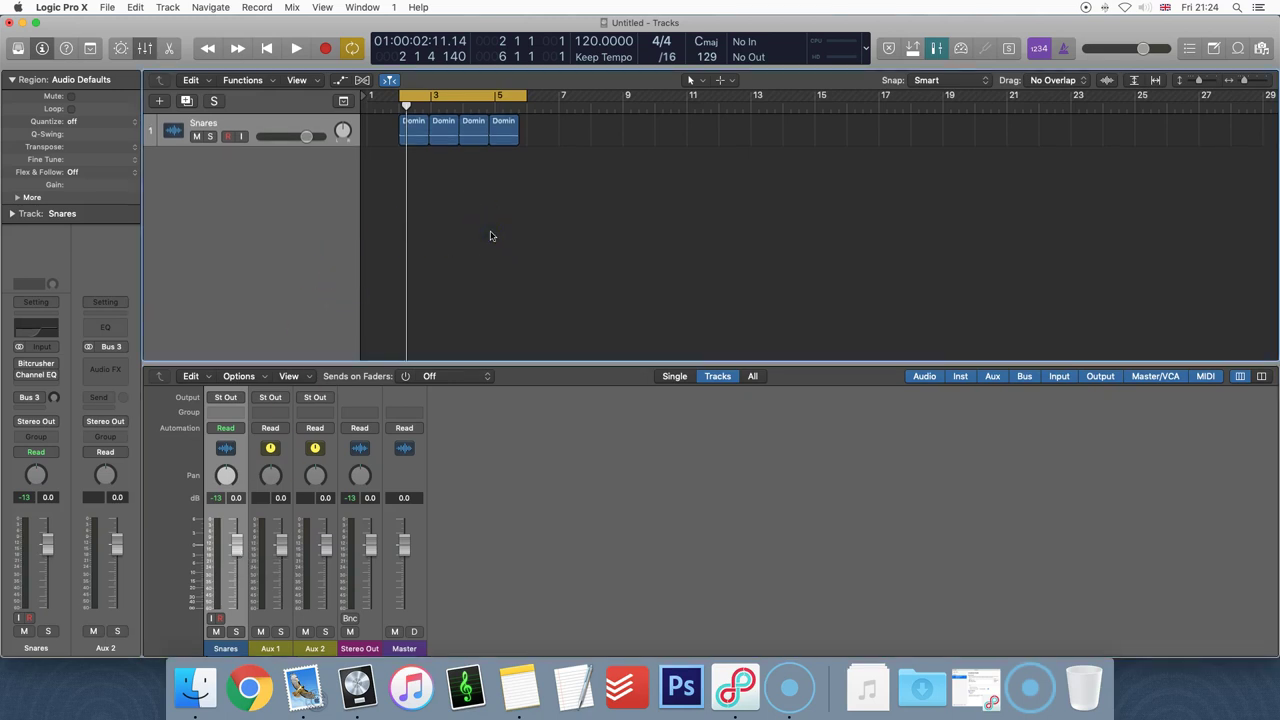
pyautogui.press('space')
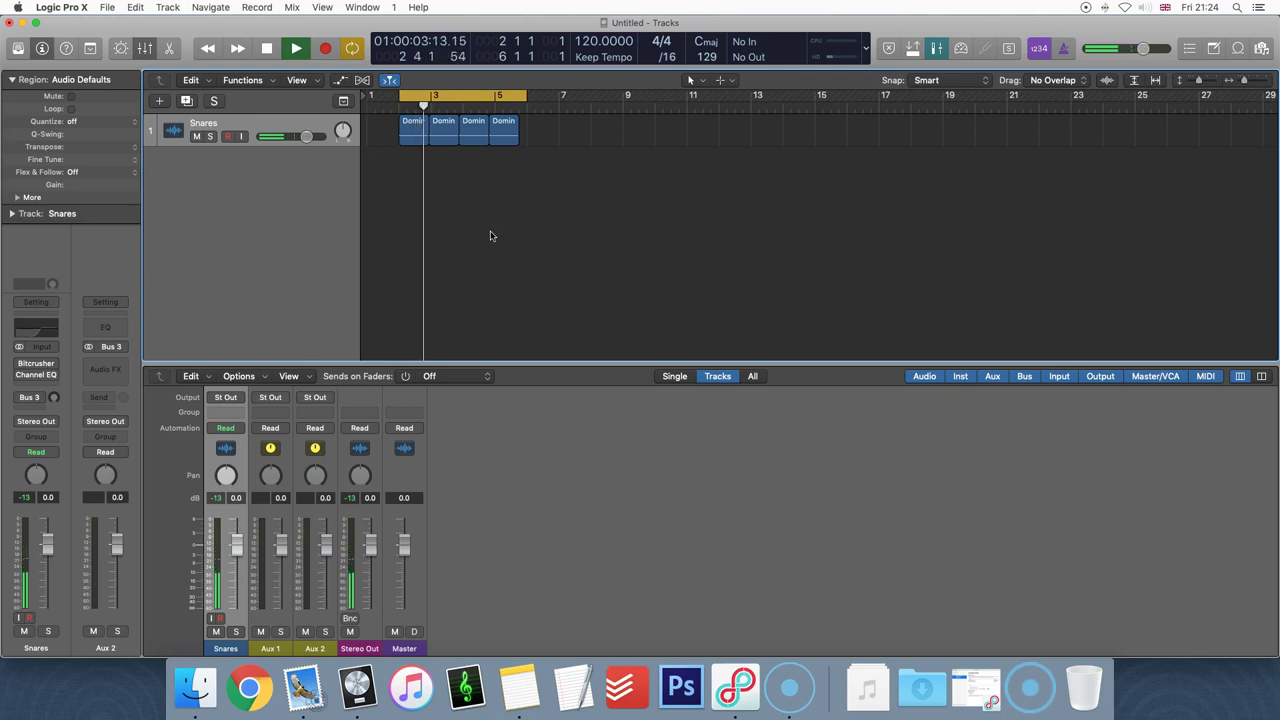
pyautogui.press('space')
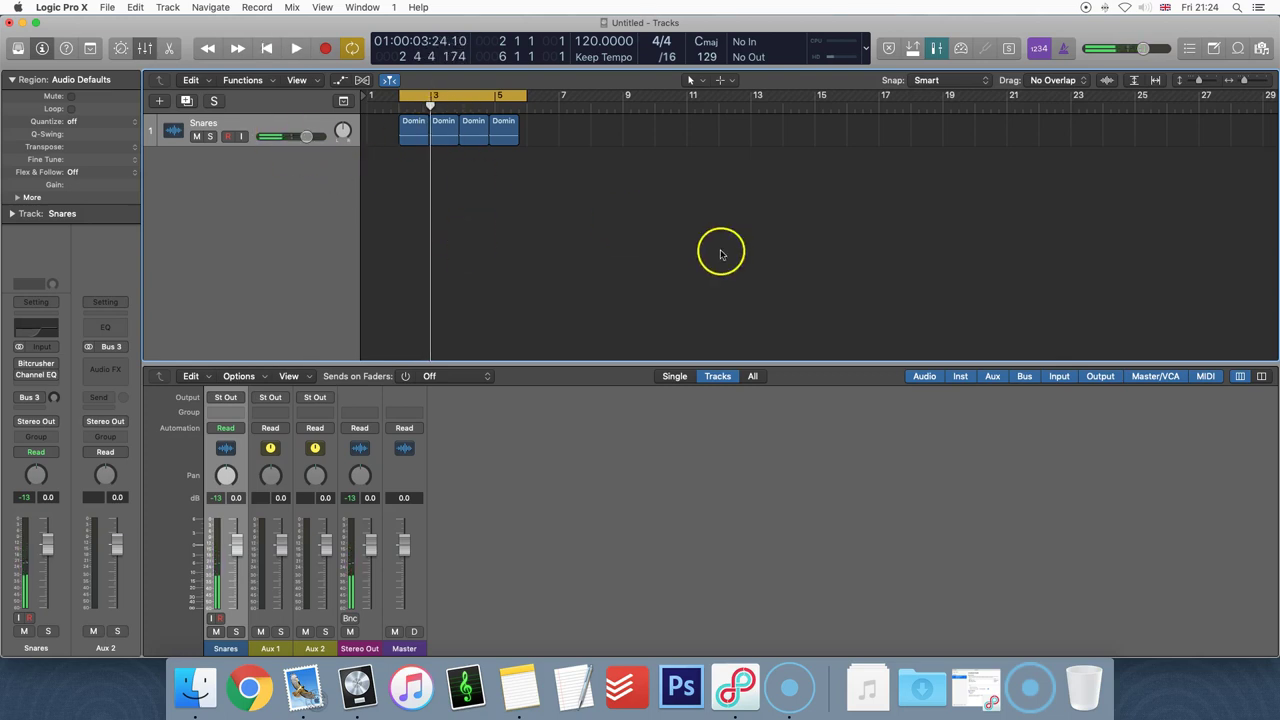
pyautogui.press('space')
pyautogui.press('space')
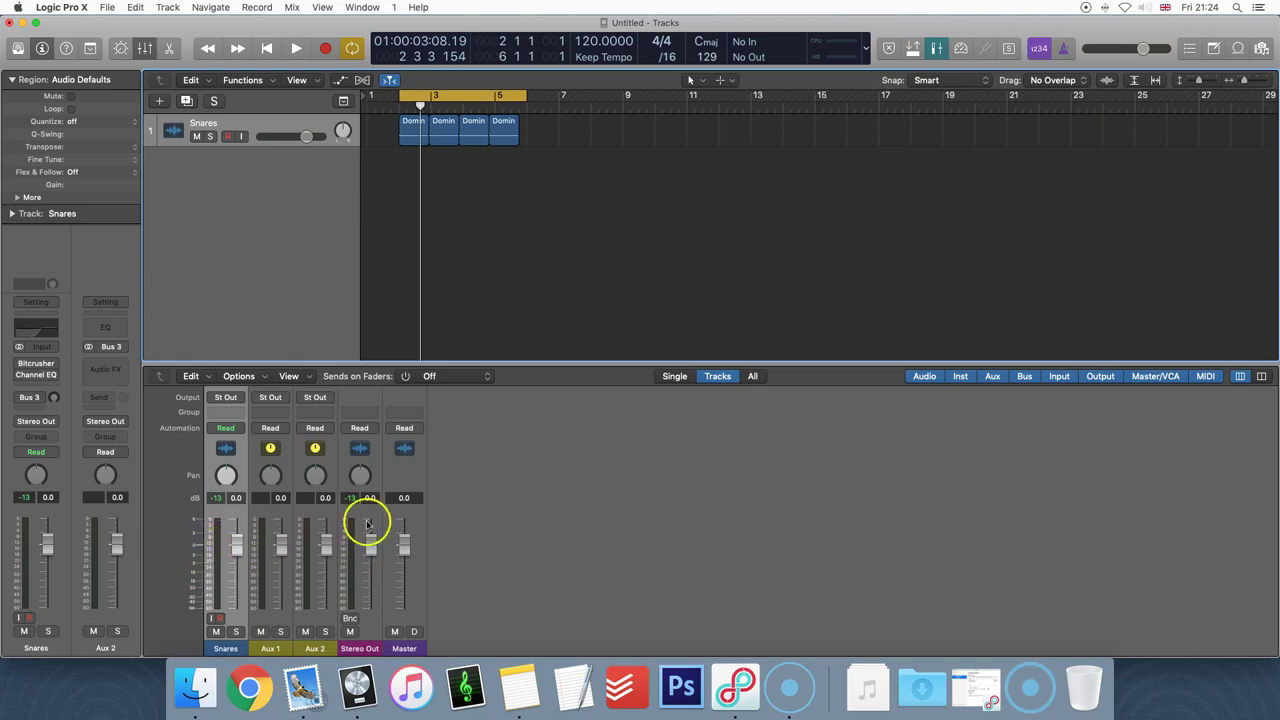
# - Switch to pre-fader metering, raise the Snares fader during playback, then bring up the new-track dialog
pyautogui.click(940, 47)
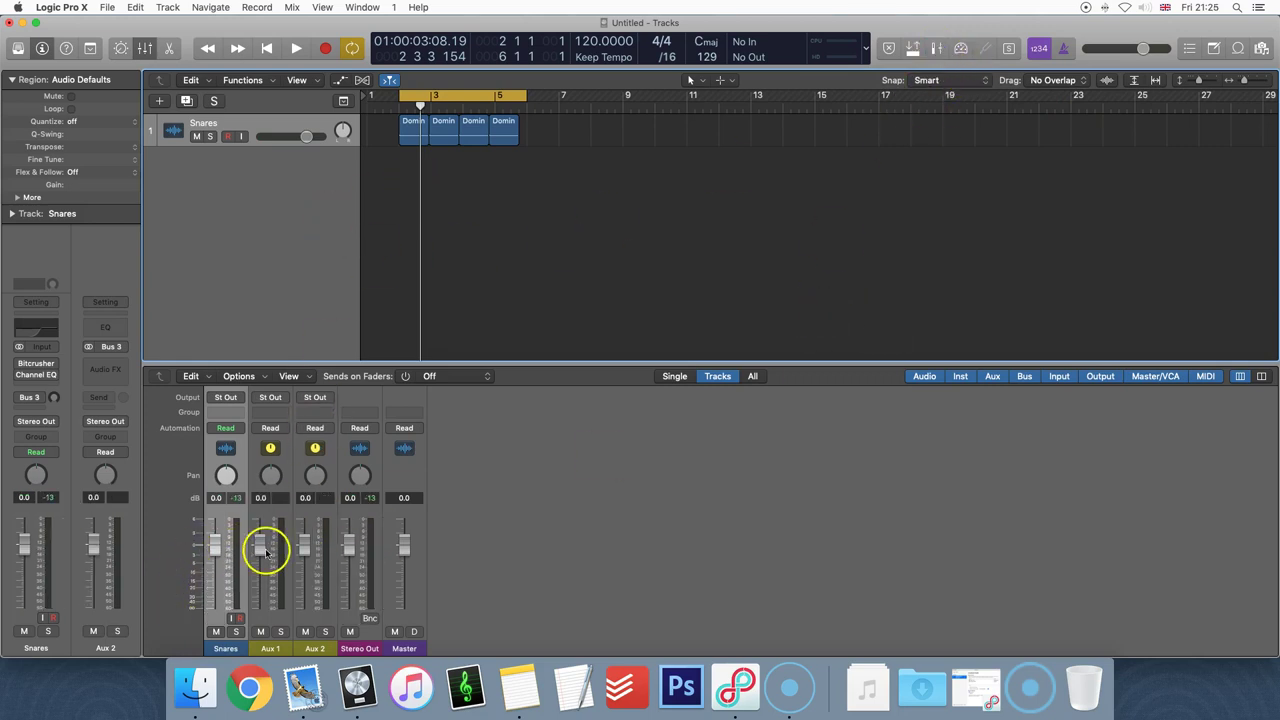
pyautogui.press('space')
pyautogui.moveTo(206, 557)
pyautogui.mouseDown()
pyautogui.moveTo(215, 515)
pyautogui.moveTo(216, 558)
pyautogui.mouseUp()
pyautogui.click(206, 586)
pyautogui.click(217, 521)
pyautogui.click(720, 240)
pyautogui.press('space')
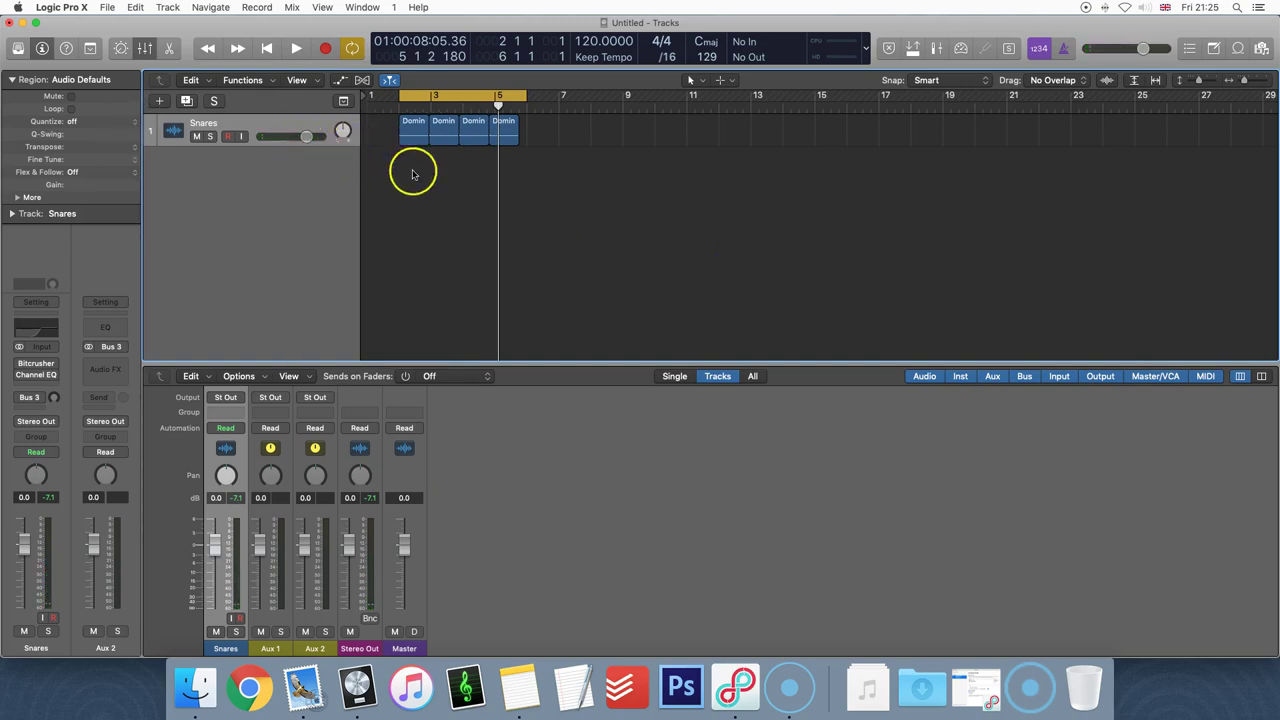
pyautogui.click(158, 101)
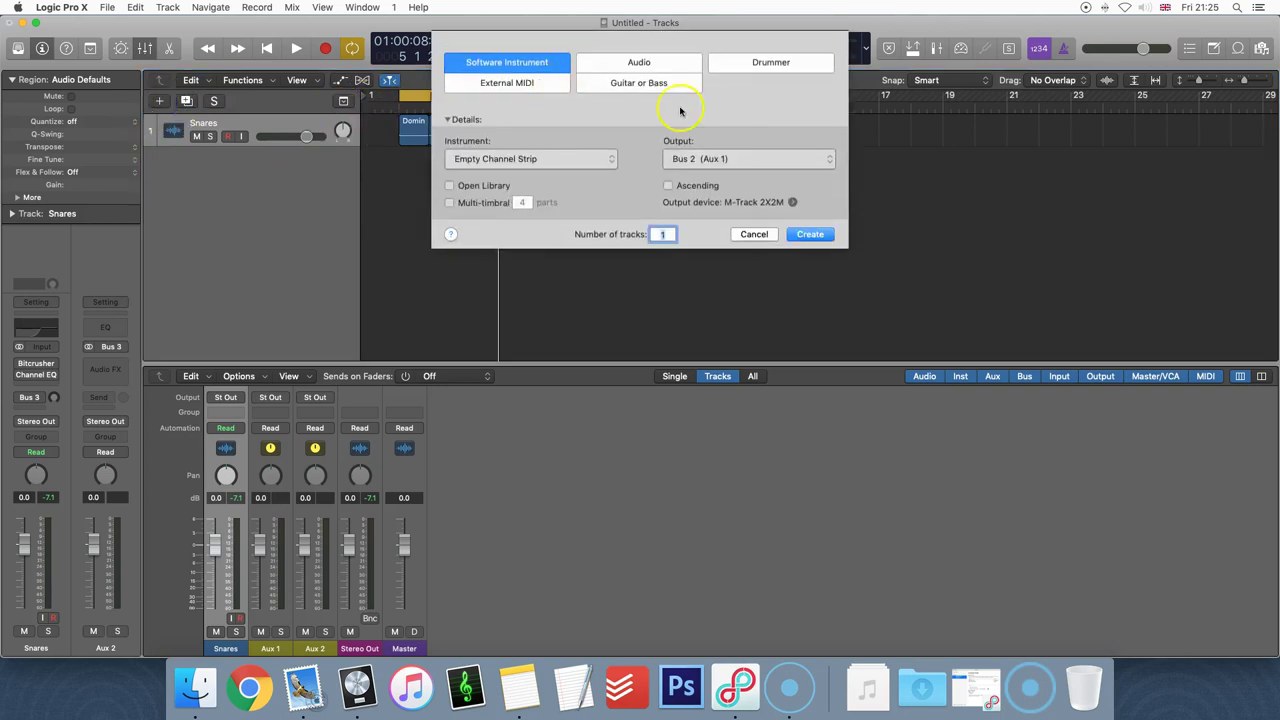
# - Create the software instrument track Inst 1 and load Kontakt 5 (Stereo) as its instrument
pyautogui.click(810, 234)
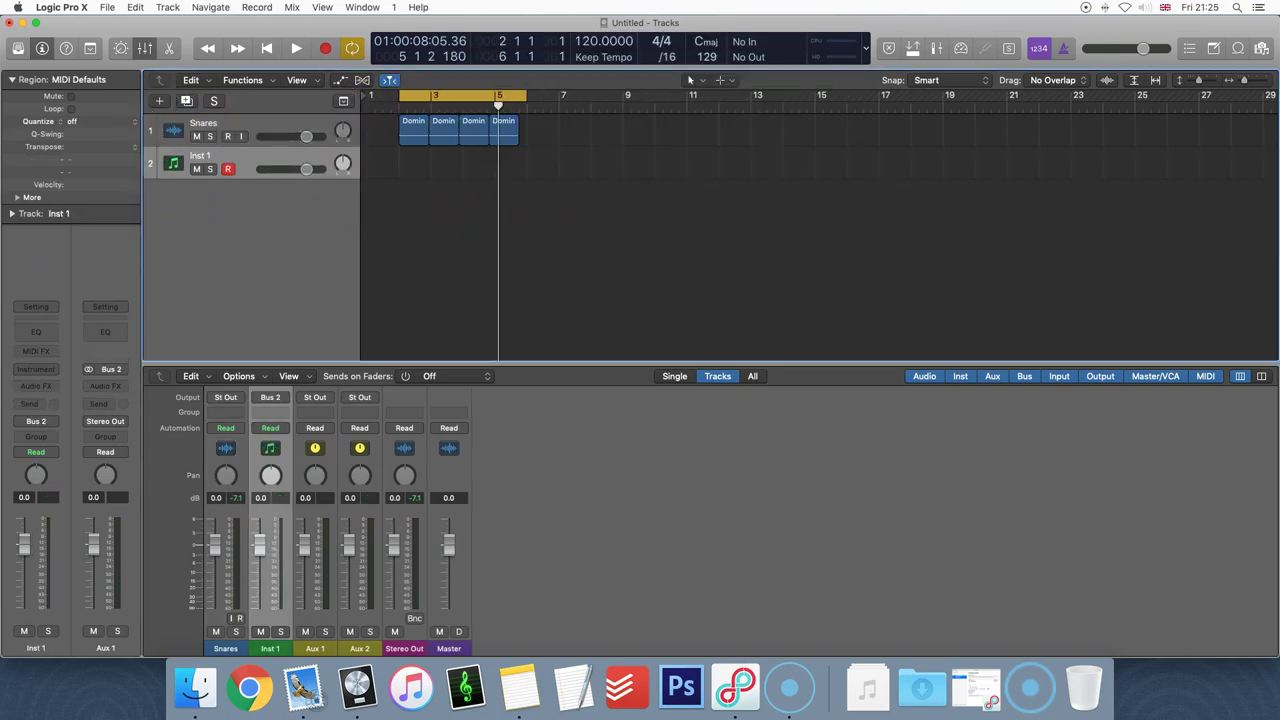
pyautogui.click(40, 369)
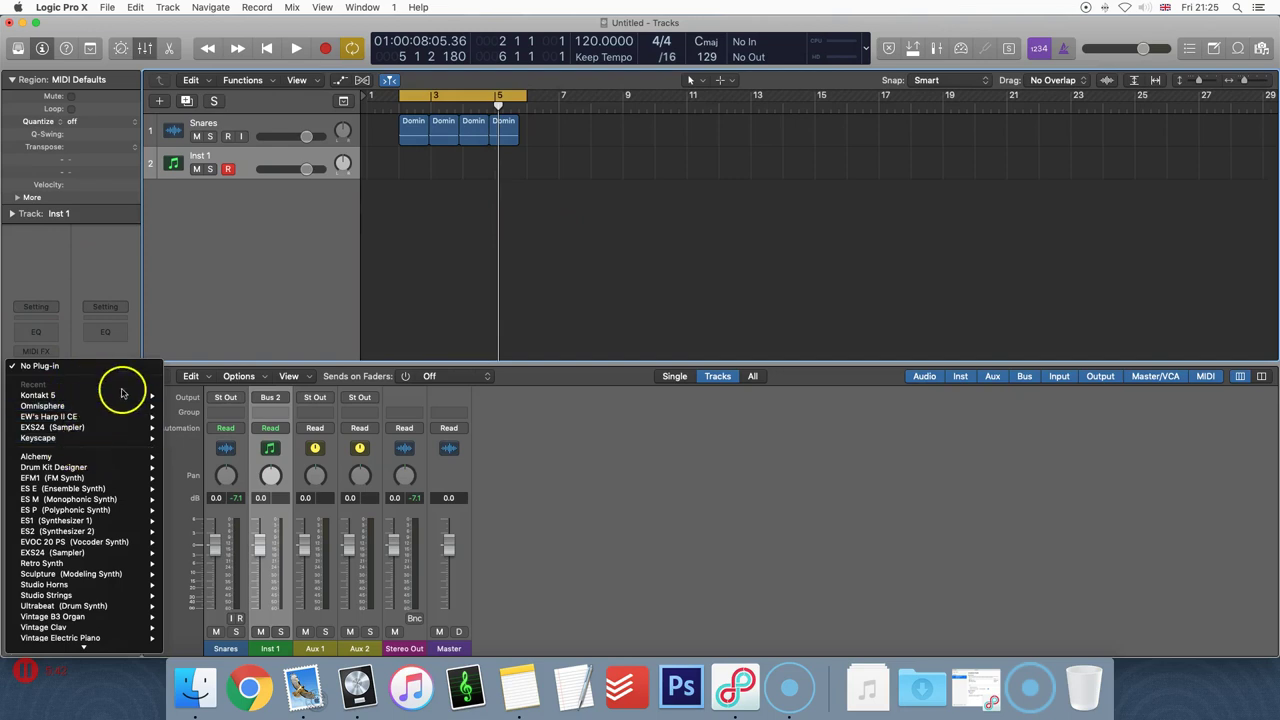
pyautogui.click(190, 406)
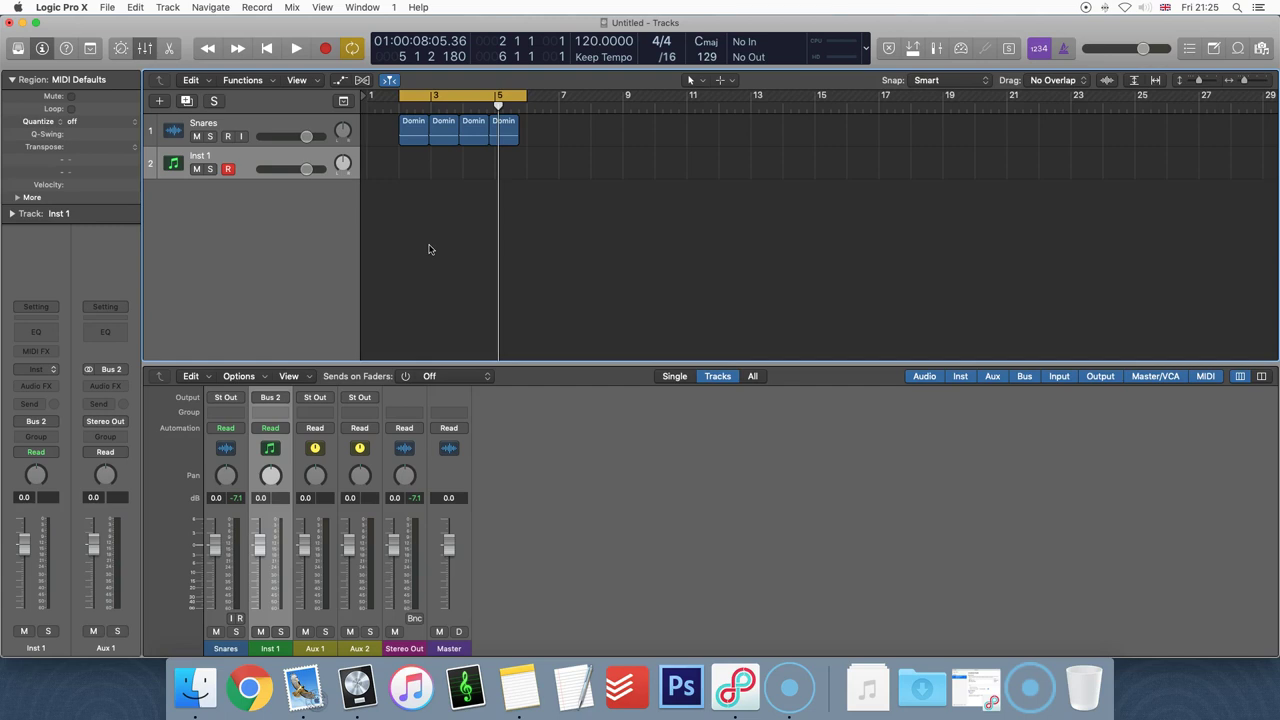
pyautogui.click(424, 251)
pyautogui.click(390, 214)
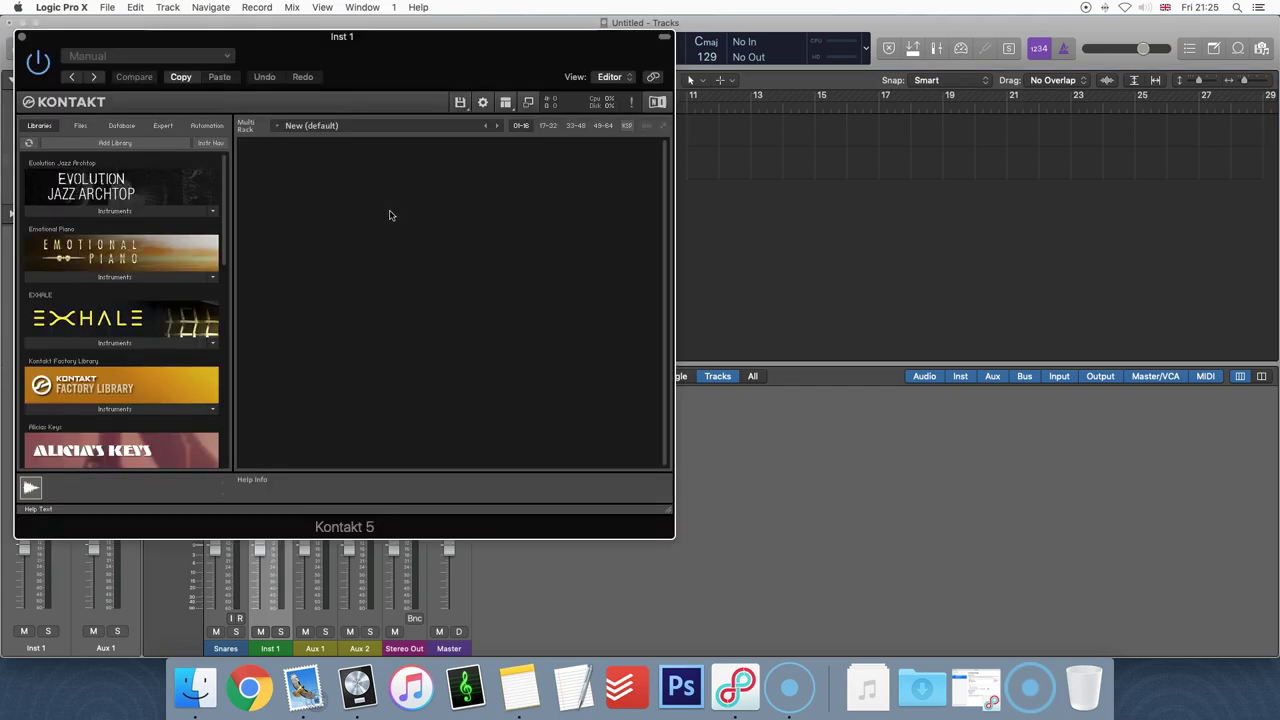
# - Load Alicia's Keys.nki from the Kontakt library into the Kontakt rack
pyautogui.scroll(-1, 127, 395)
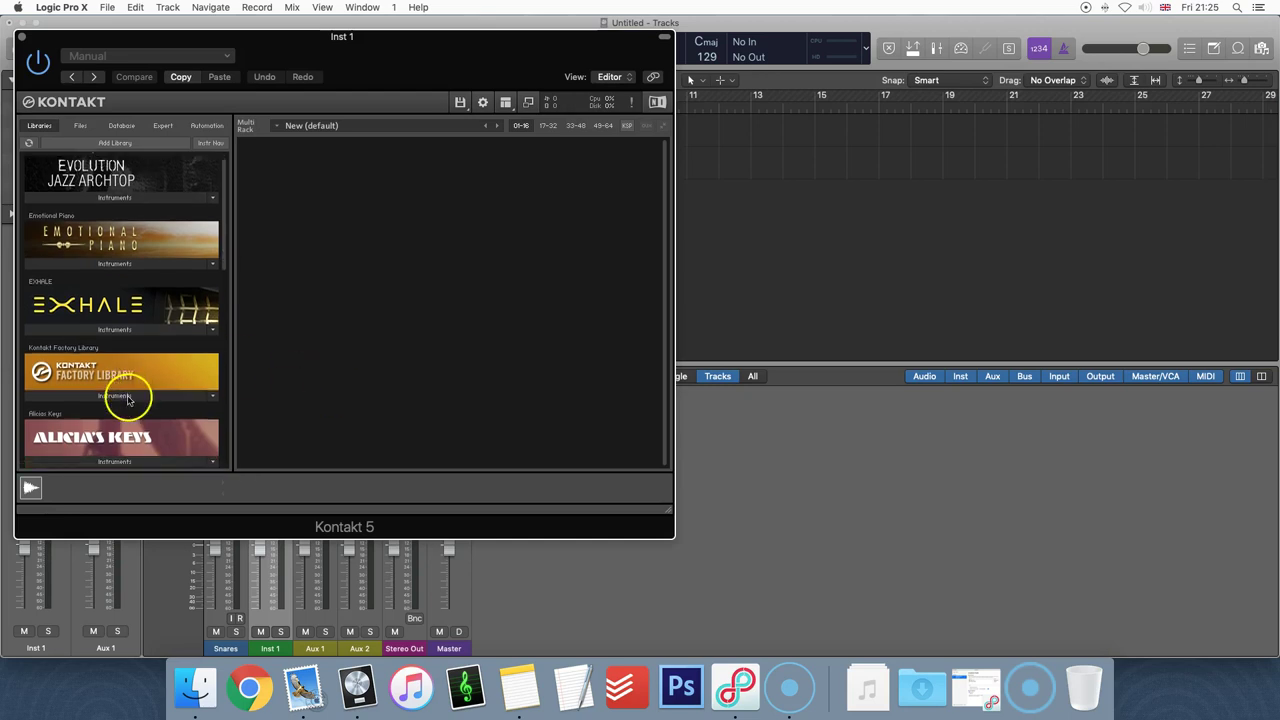
pyautogui.click(127, 396)
pyautogui.scroll(-5, 126, 400)
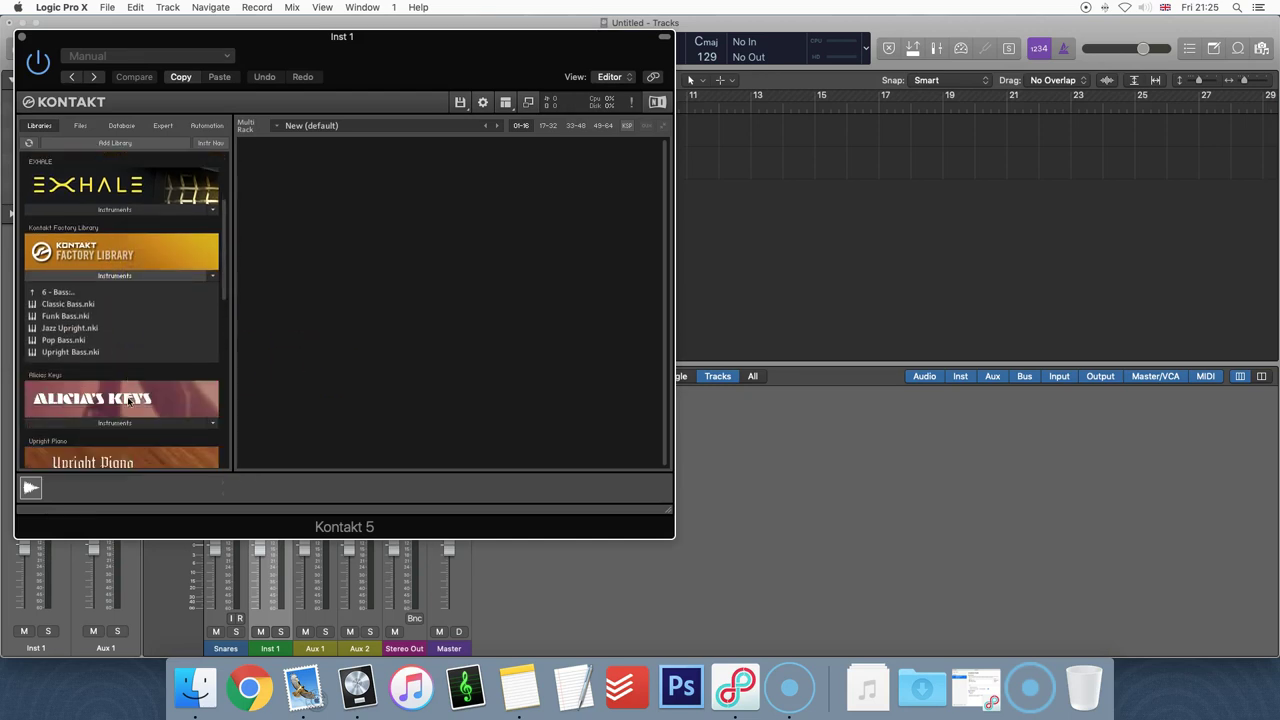
pyautogui.click(120, 425)
pyautogui.moveTo(68, 440); pyautogui.dragTo(451, 180)
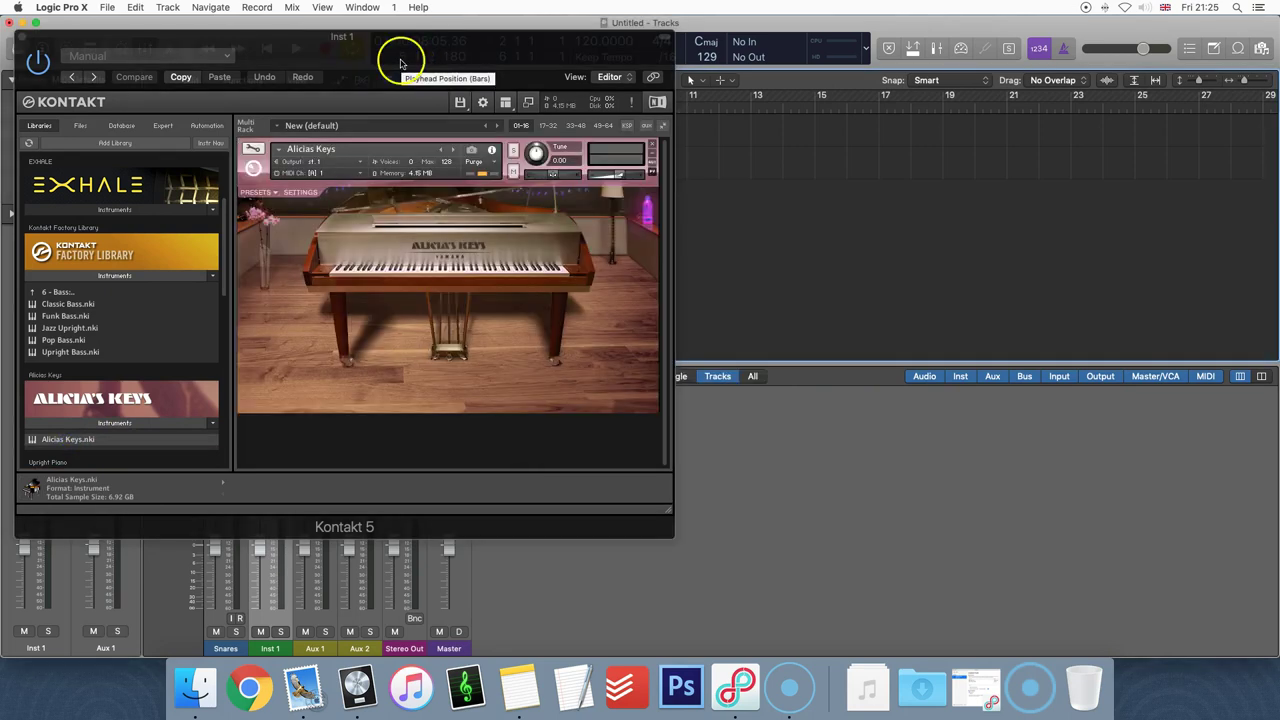
# - Move the Kontakt window aside to uncover the tracks and mute the Snares track
pyautogui.moveTo(409, 77); pyautogui.dragTo(869, 117)
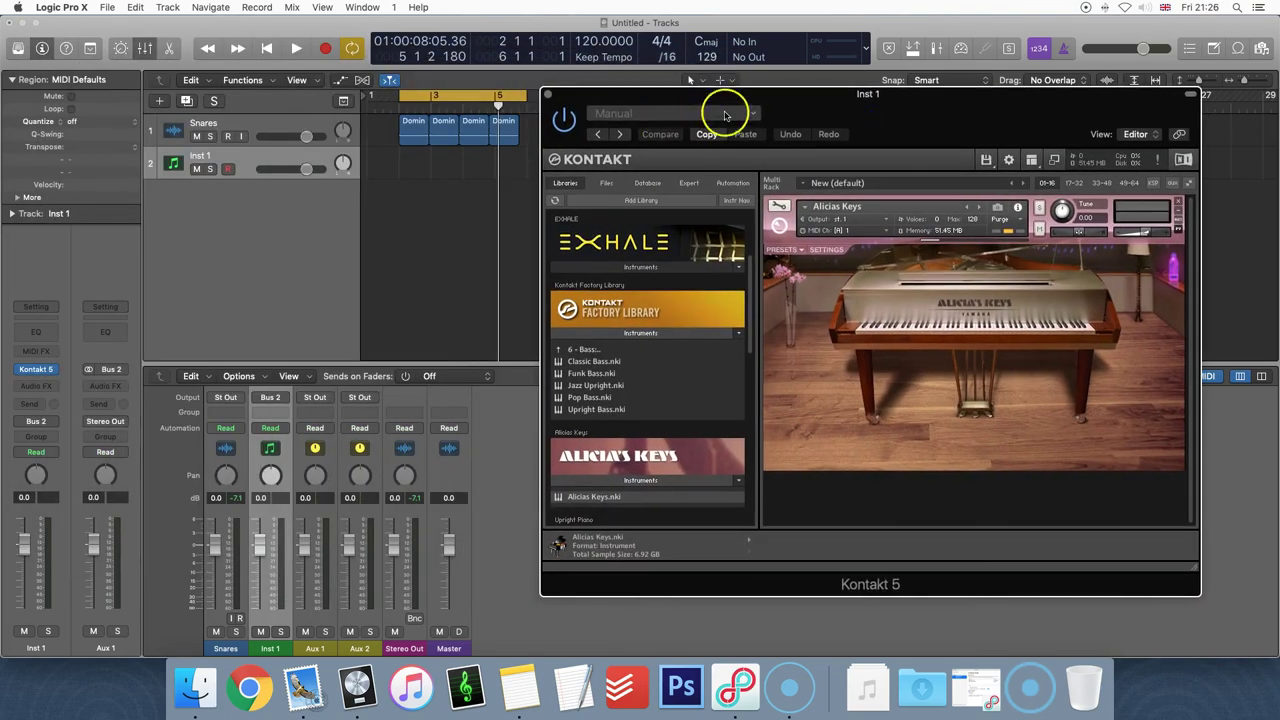
pyautogui.moveTo(729, 109); pyautogui.dragTo(746, 111)
pyautogui.click(199, 136)
pyautogui.click(310, 152)
pyautogui.click(735, 157)
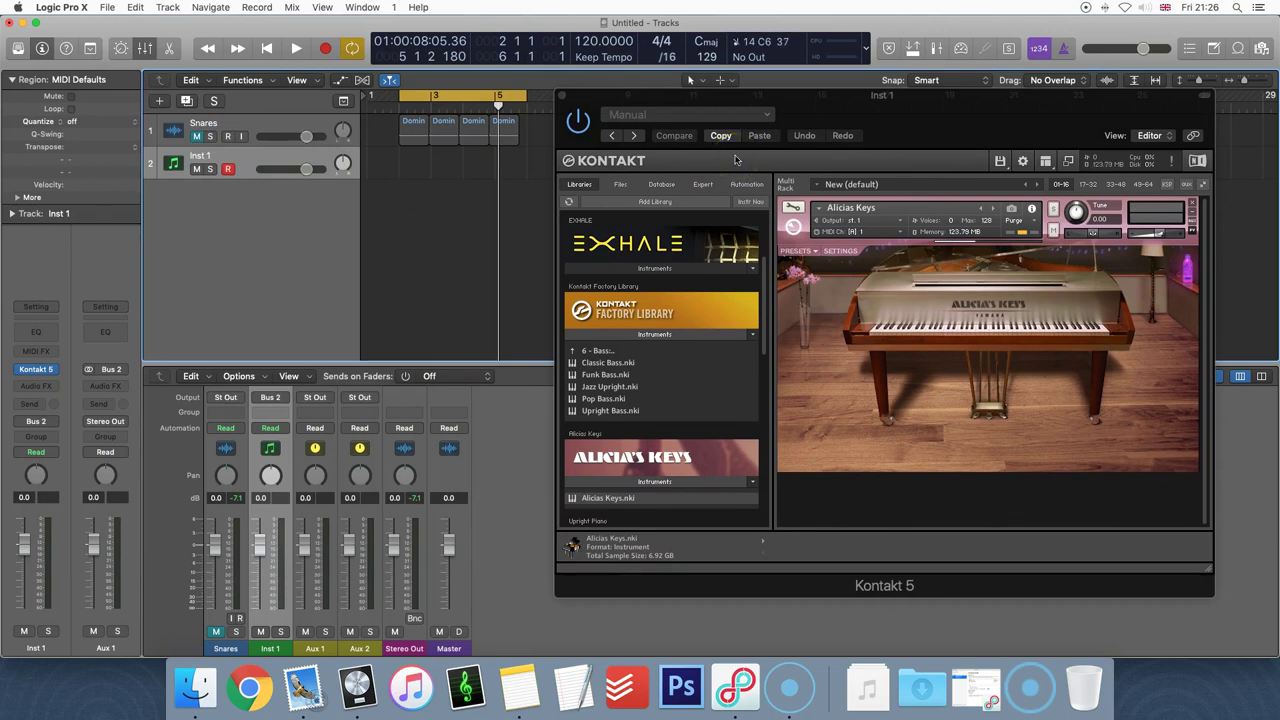
pyautogui.moveTo(920, 137); pyautogui.dragTo(958, 119)
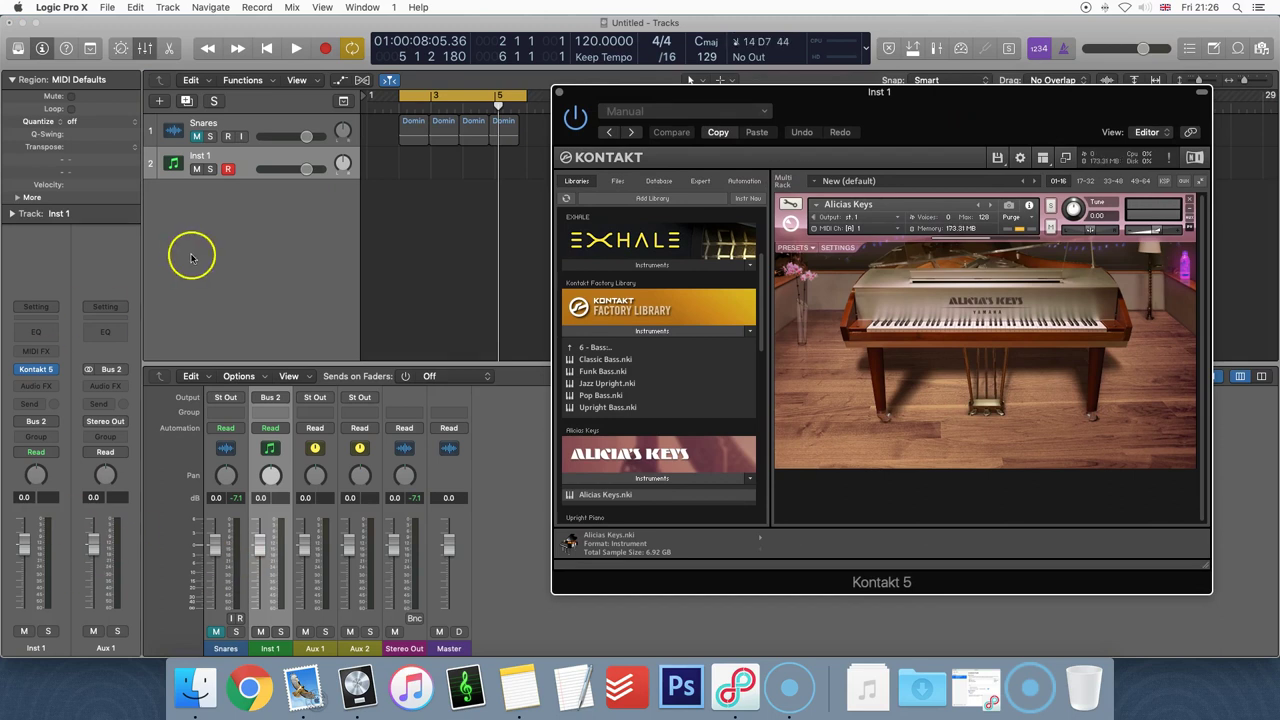
# - Create an empty MIDI region on Inst 1, extend it to bar 5, and open it in the Piano Roll
pyautogui.click(403, 170)
pyautogui.click(440, 166)
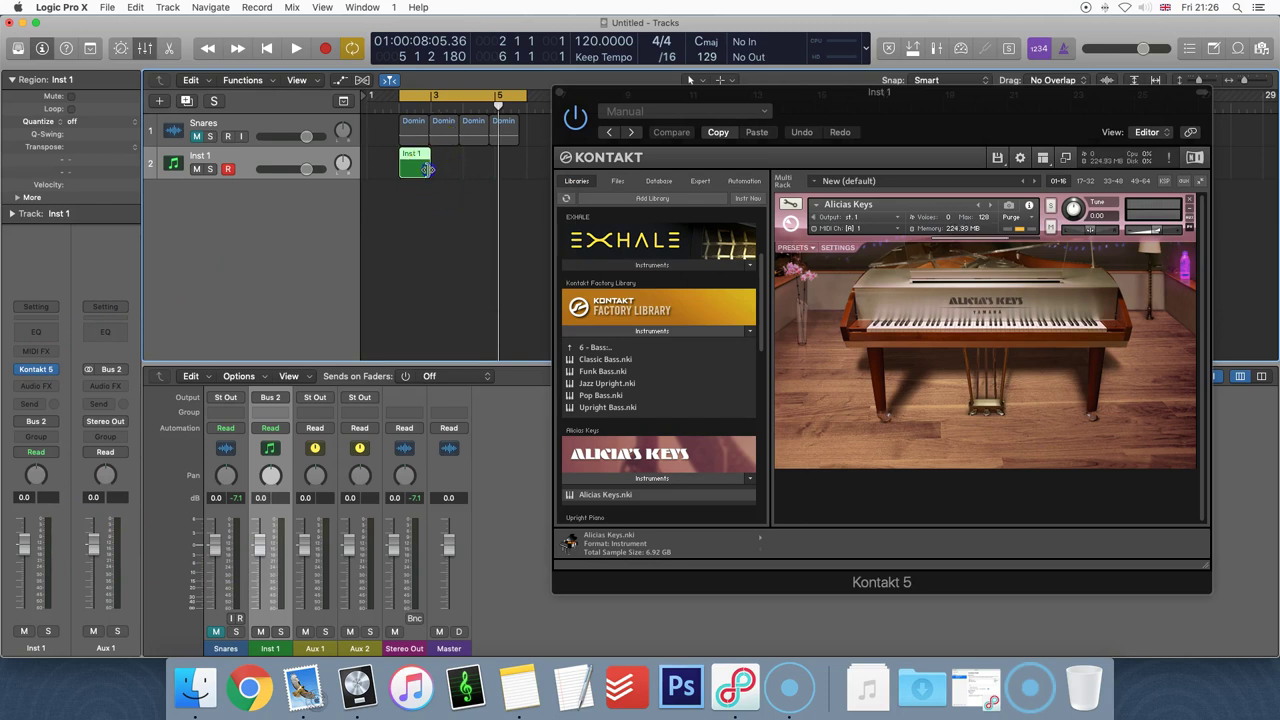
pyautogui.moveTo(427, 169); pyautogui.dragTo(527, 170)
pyautogui.click(443, 167)
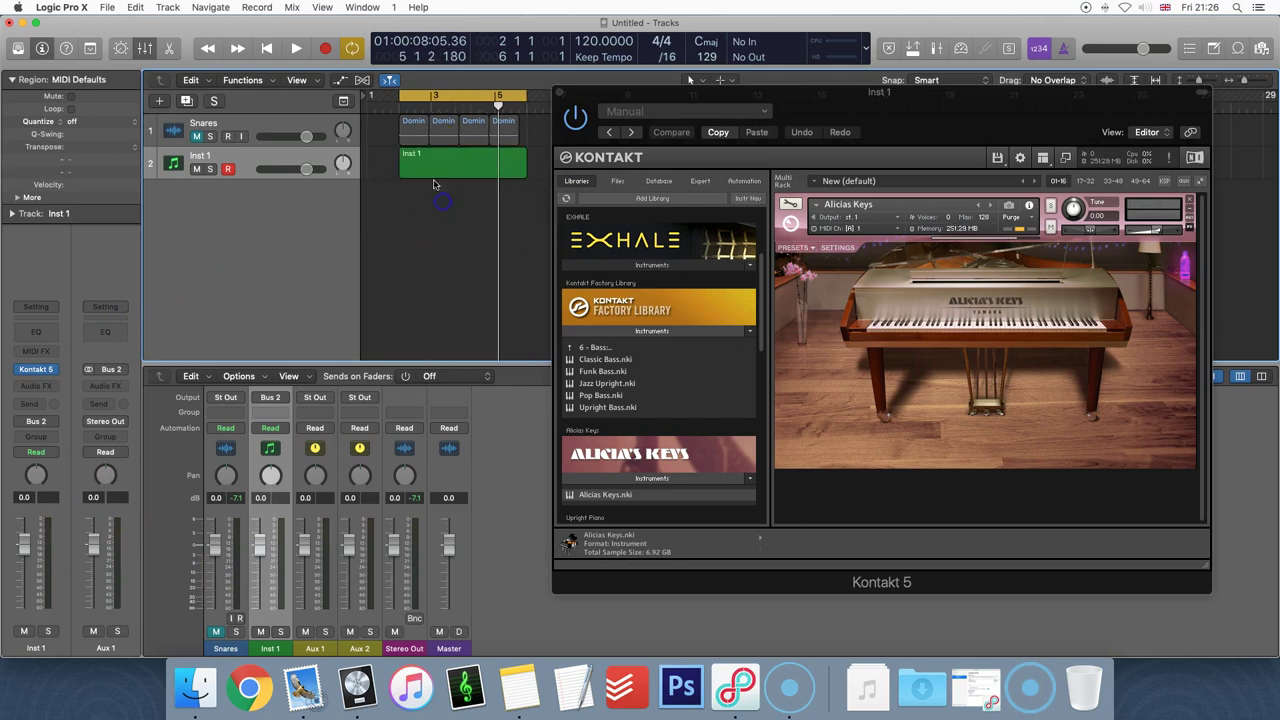
pyautogui.click(433, 177)
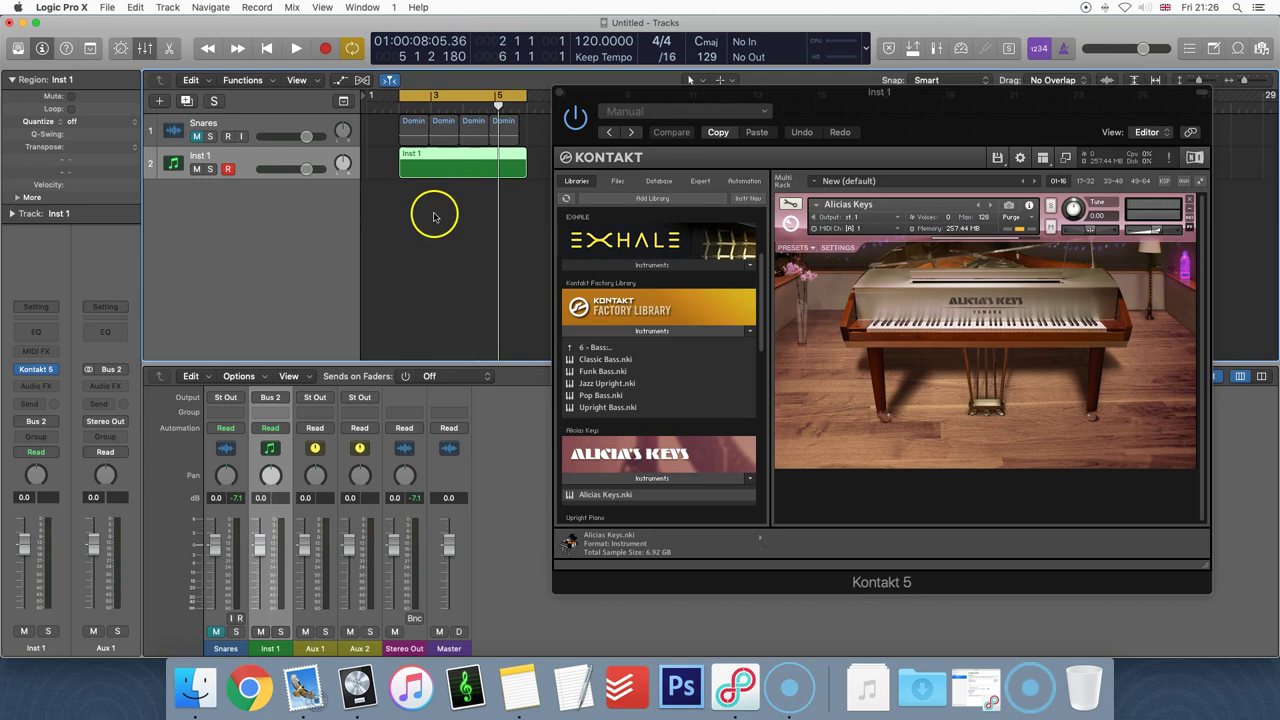
pyautogui.doubleClick(434, 176)
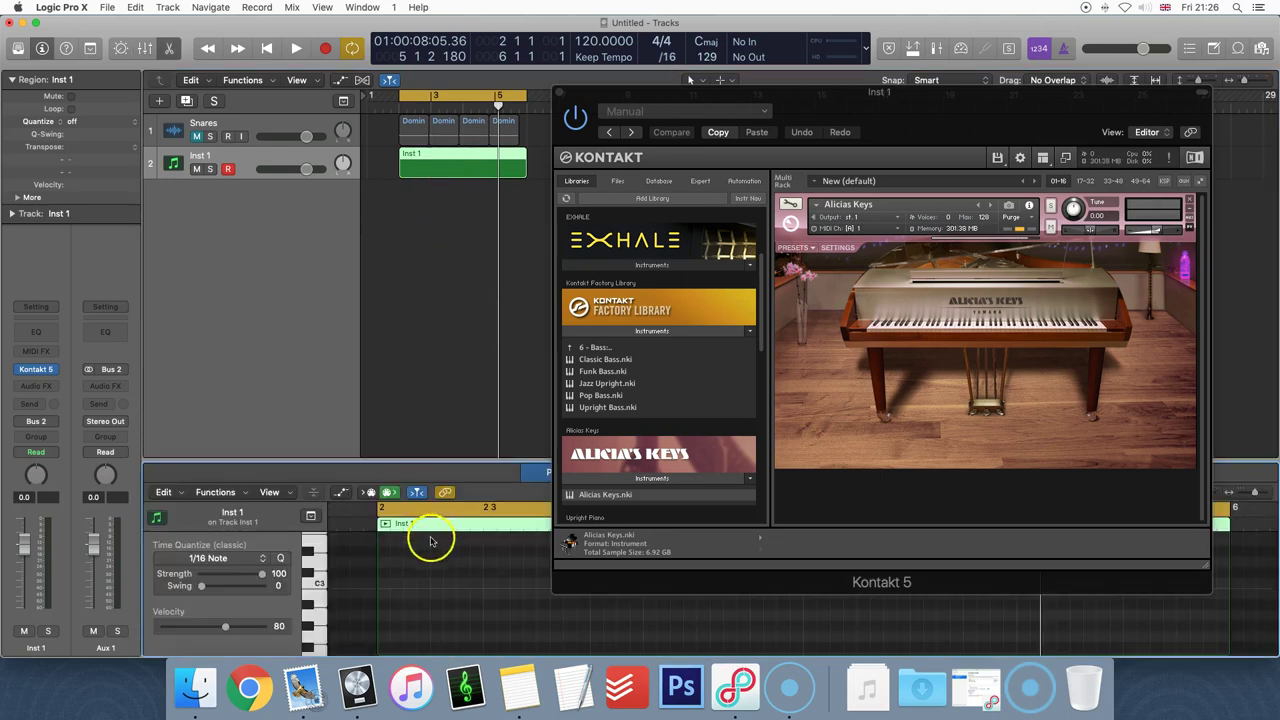
# - Draw three long piano notes, the first on C1, and shift the last one slightly earlier
pyautogui.scroll(-5, 422, 586)
pyautogui.click(388, 602)
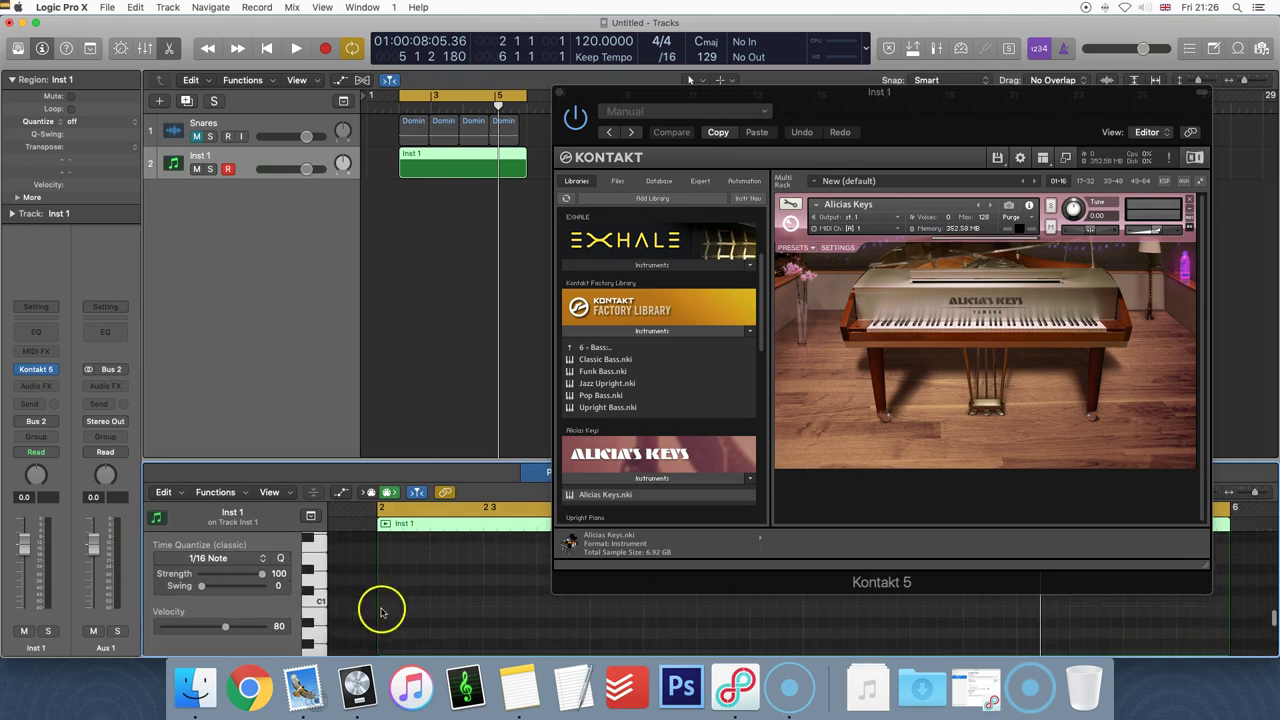
pyautogui.moveTo(385, 601); pyautogui.dragTo(482, 608)
pyautogui.click(537, 615)
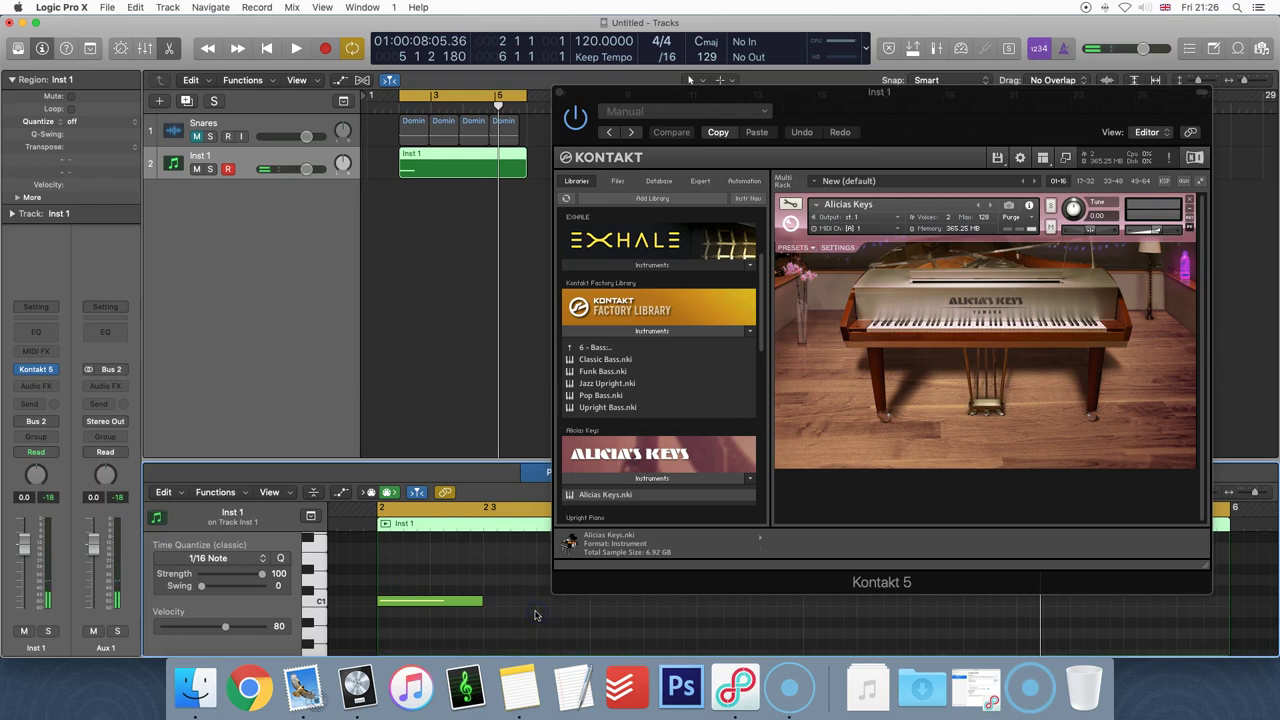
pyautogui.hscroll(1, 540, 615)
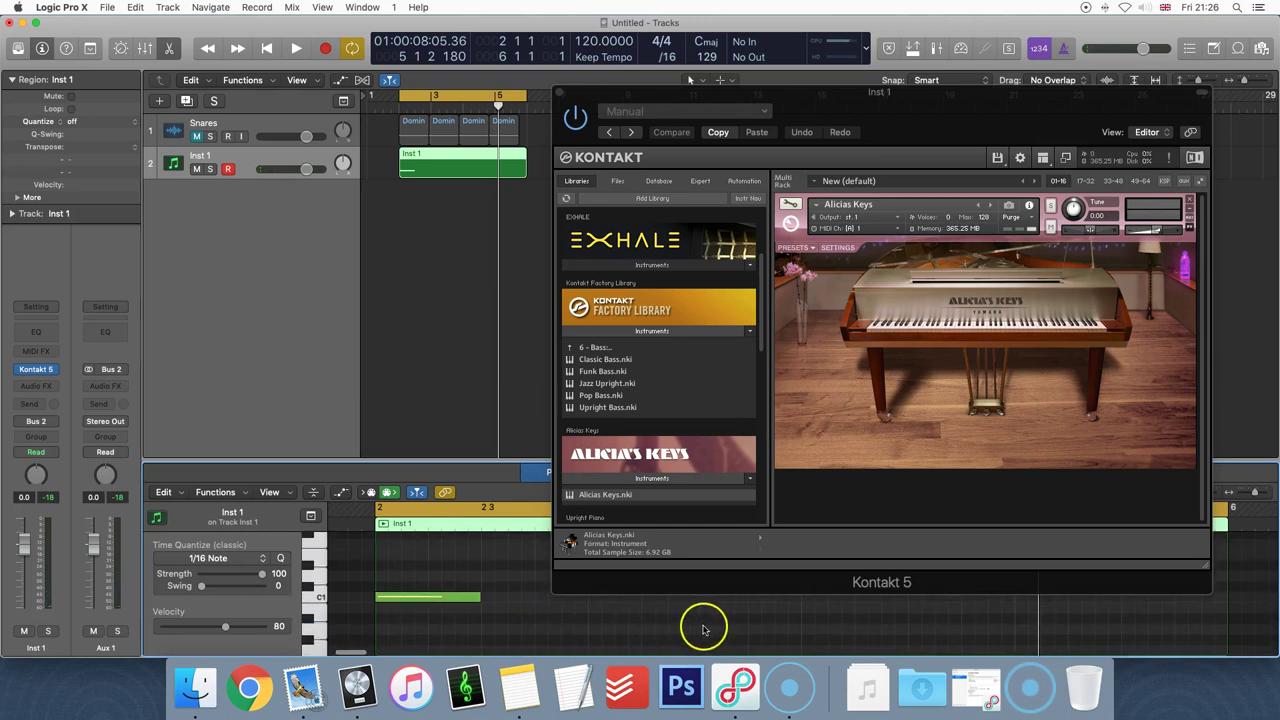
pyautogui.moveTo(705, 621); pyautogui.dragTo(815, 621)
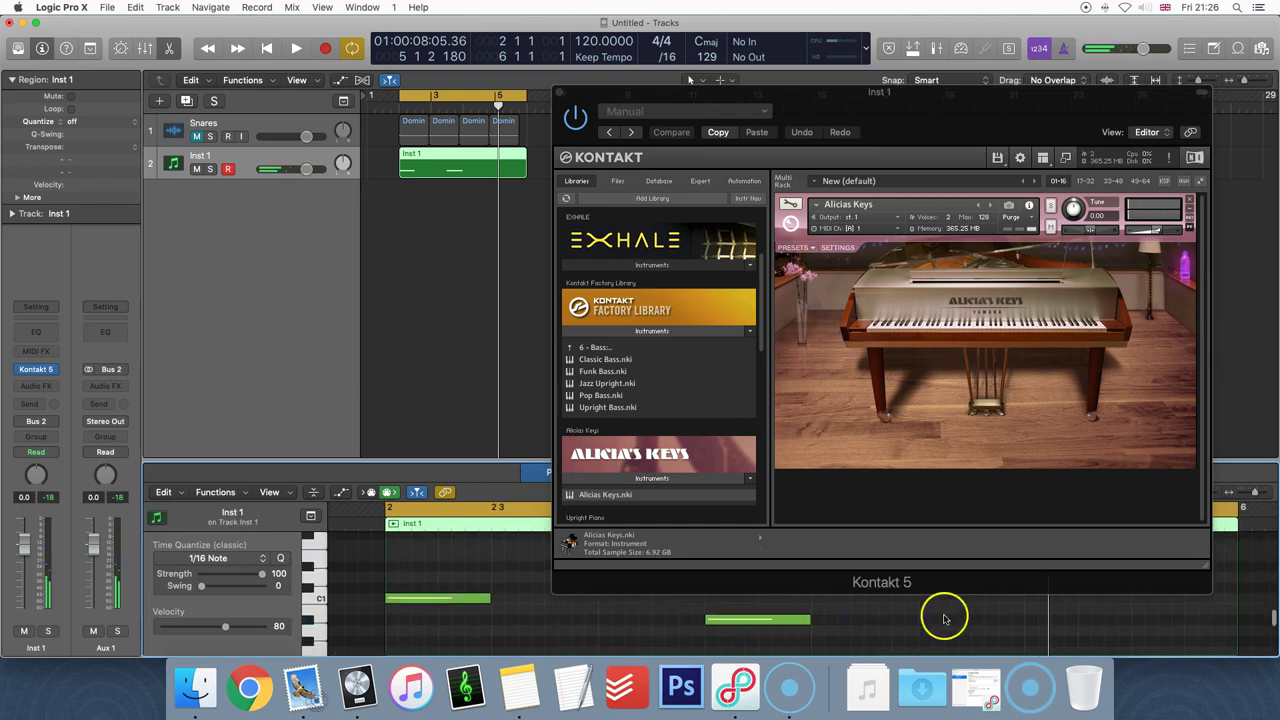
pyautogui.click(1045, 632)
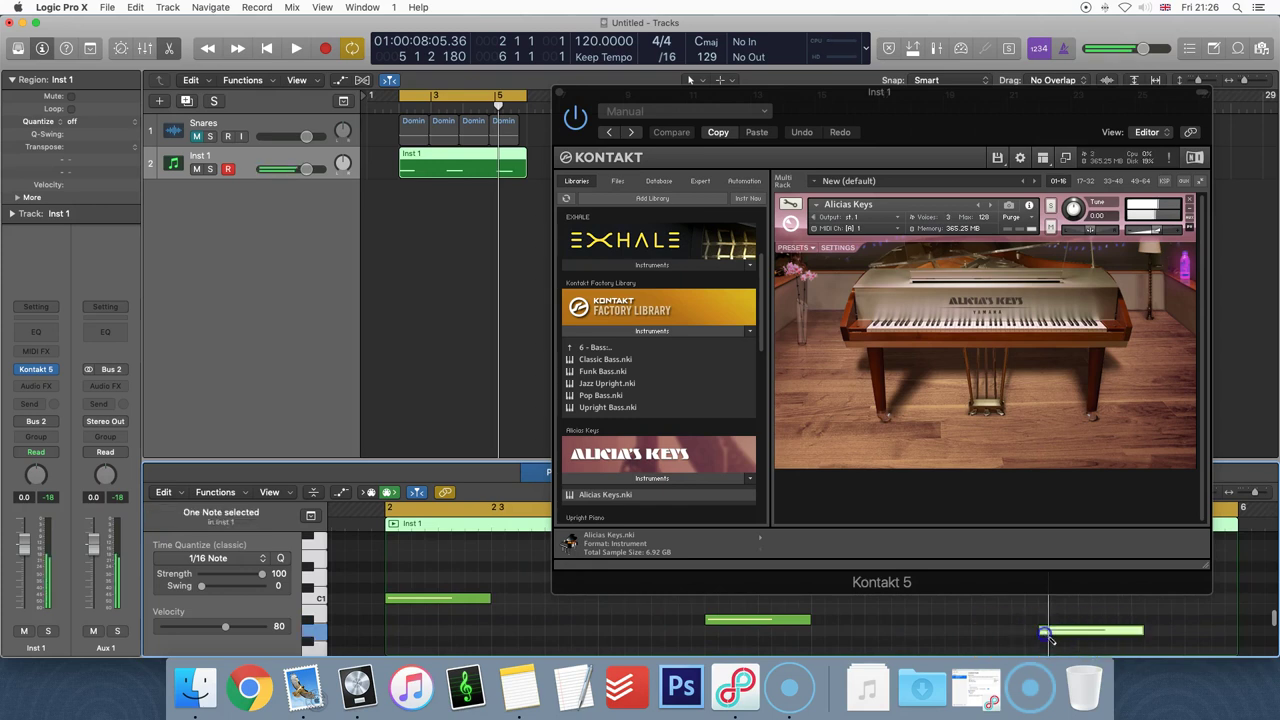
pyautogui.click(469, 607)
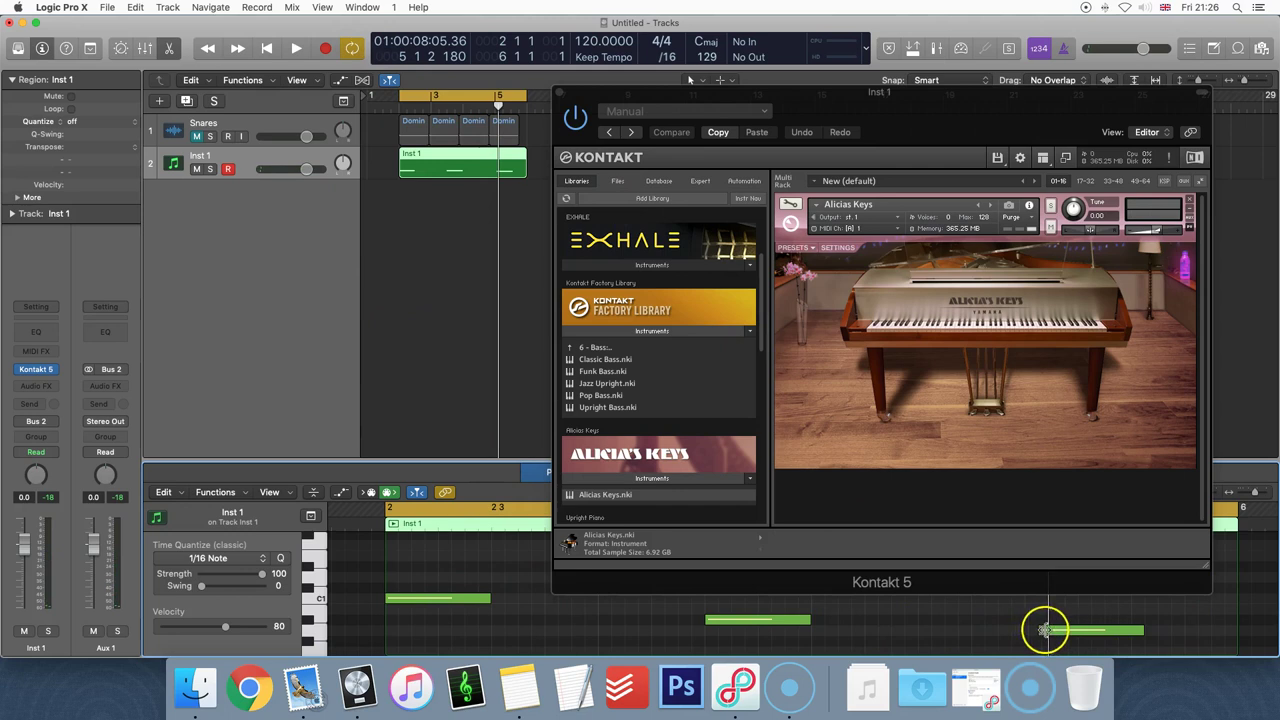
pyautogui.moveTo(1068, 632); pyautogui.dragTo(1053, 632)
# - Play the Alicia's Keys piano, lower its Kontakt volume, and show the first Domination snare region
pyautogui.press('space')
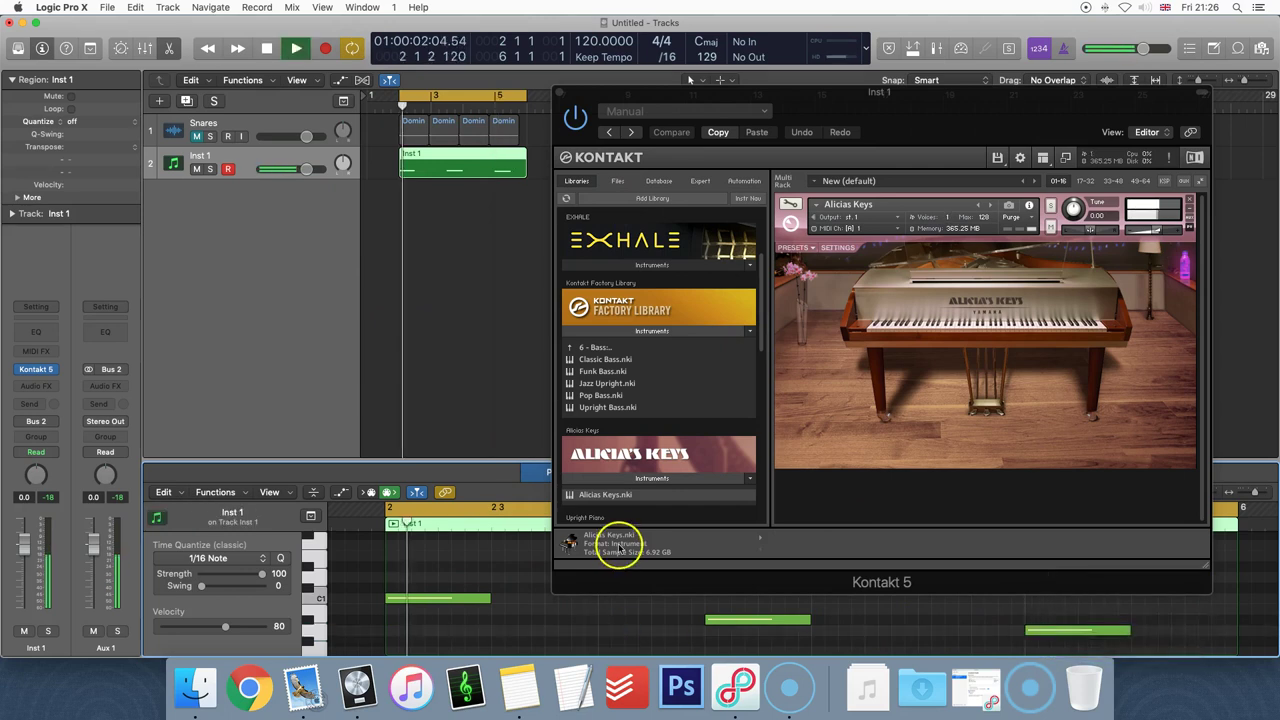
pyautogui.press('space')
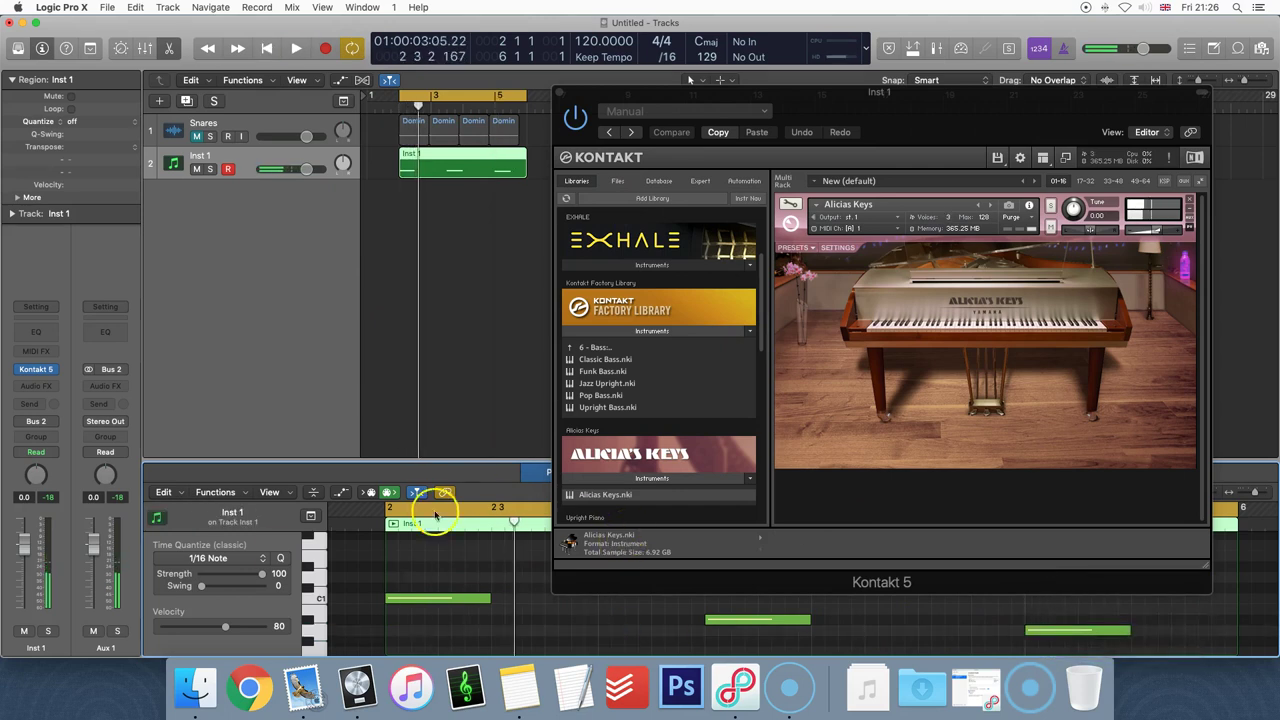
pyautogui.click(1170, 235)
pyautogui.moveTo(1151, 230); pyautogui.dragTo(1160, 235)
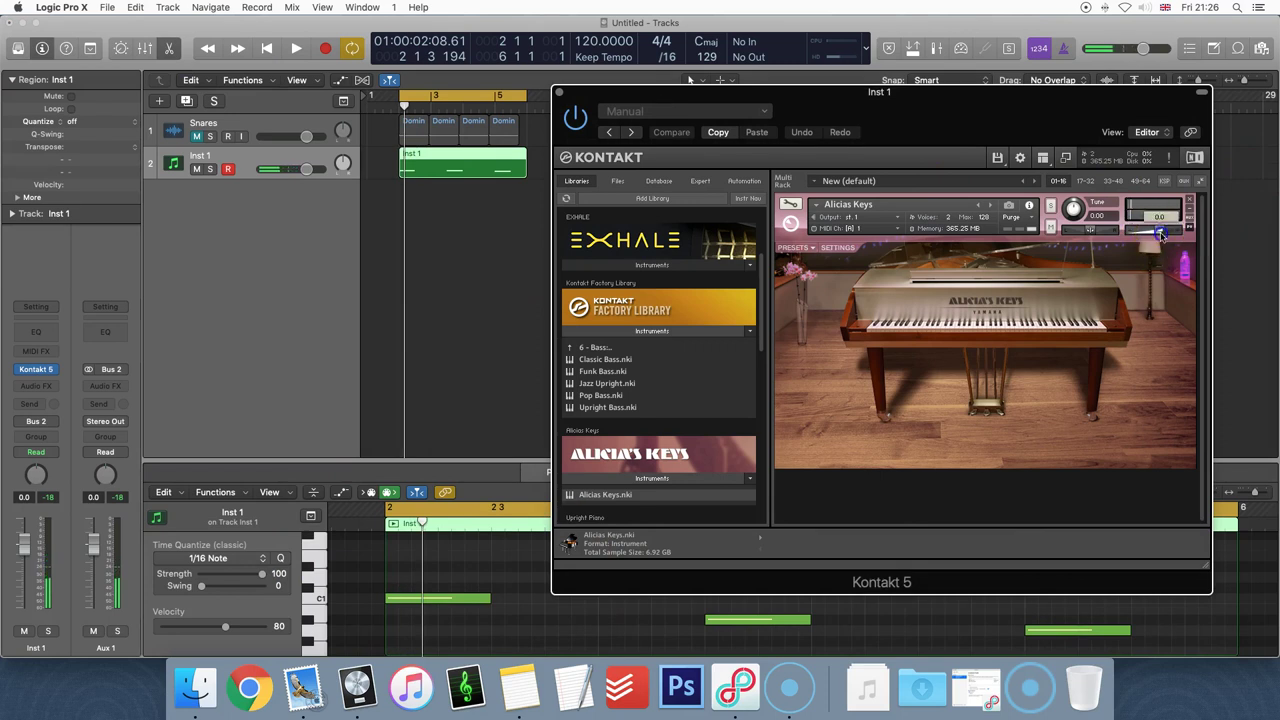
pyautogui.click(414, 125)
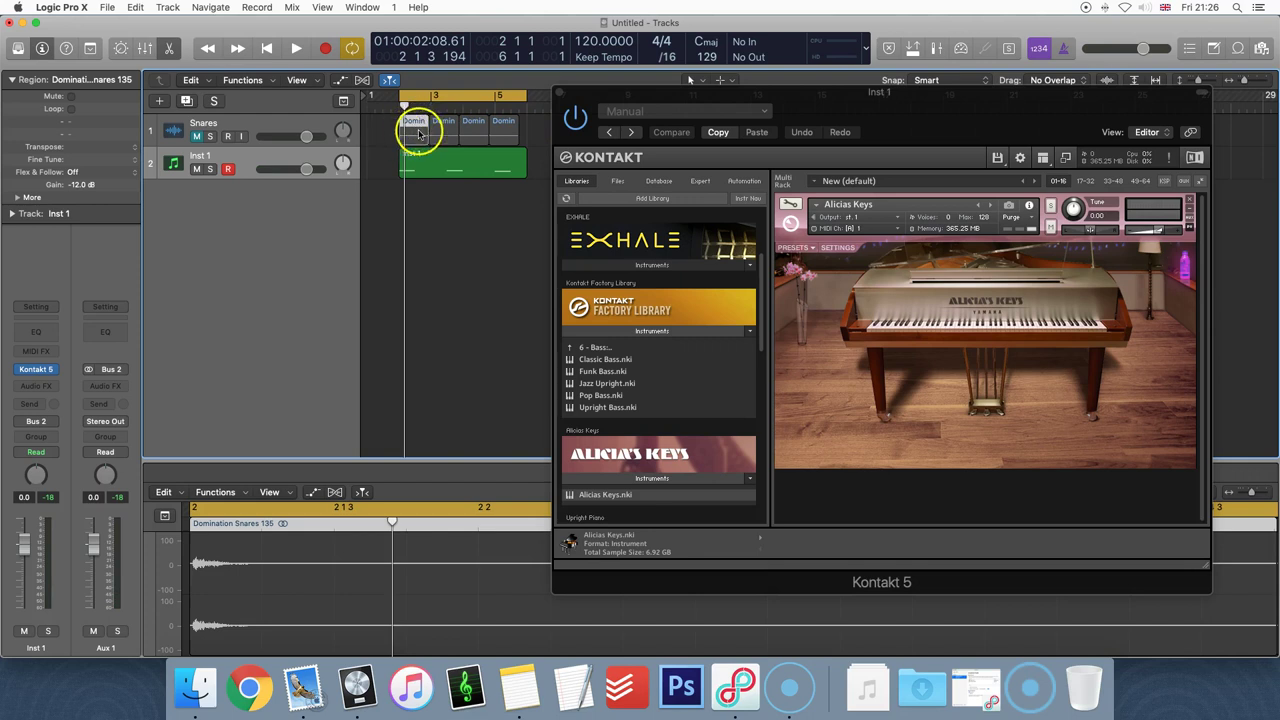
pyautogui.click(898, 116)
pyautogui.moveTo(1157, 229); pyautogui.dragTo(1183, 230)
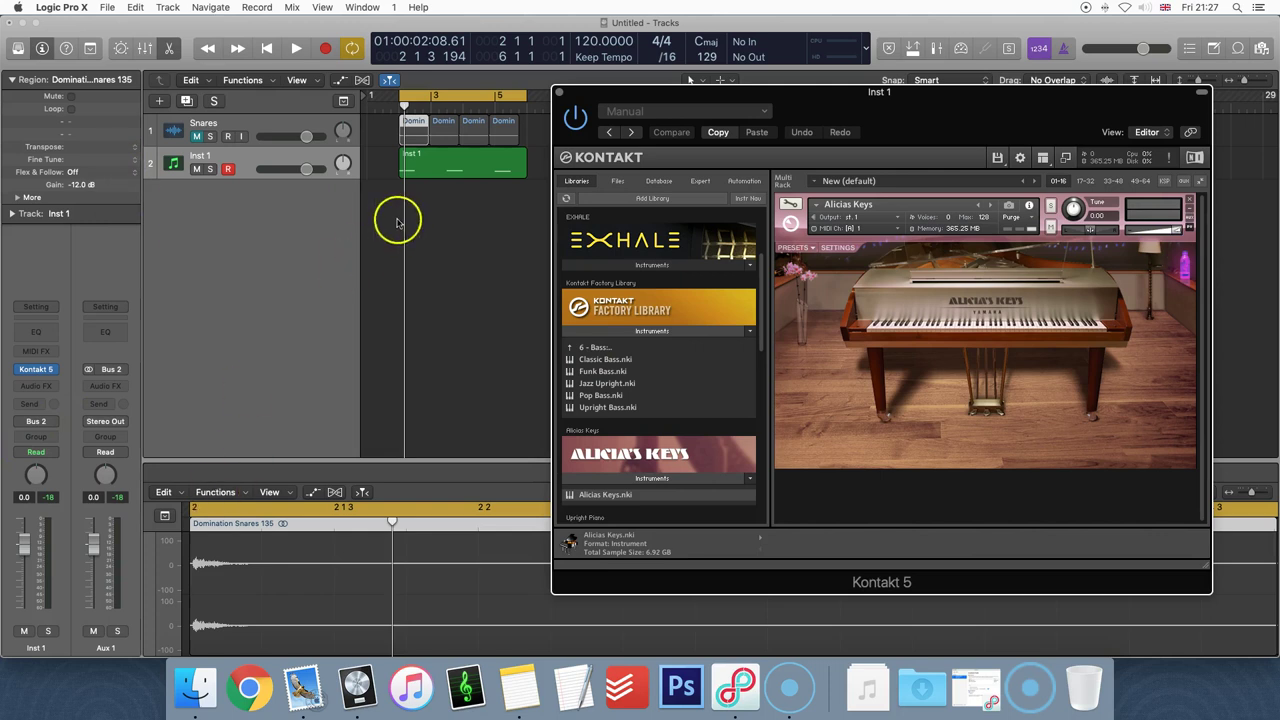
# - Show the Mixer with the Inst 1 track selected and play back to watch its meter
pyautogui.click(284, 162)
pyautogui.press('x')
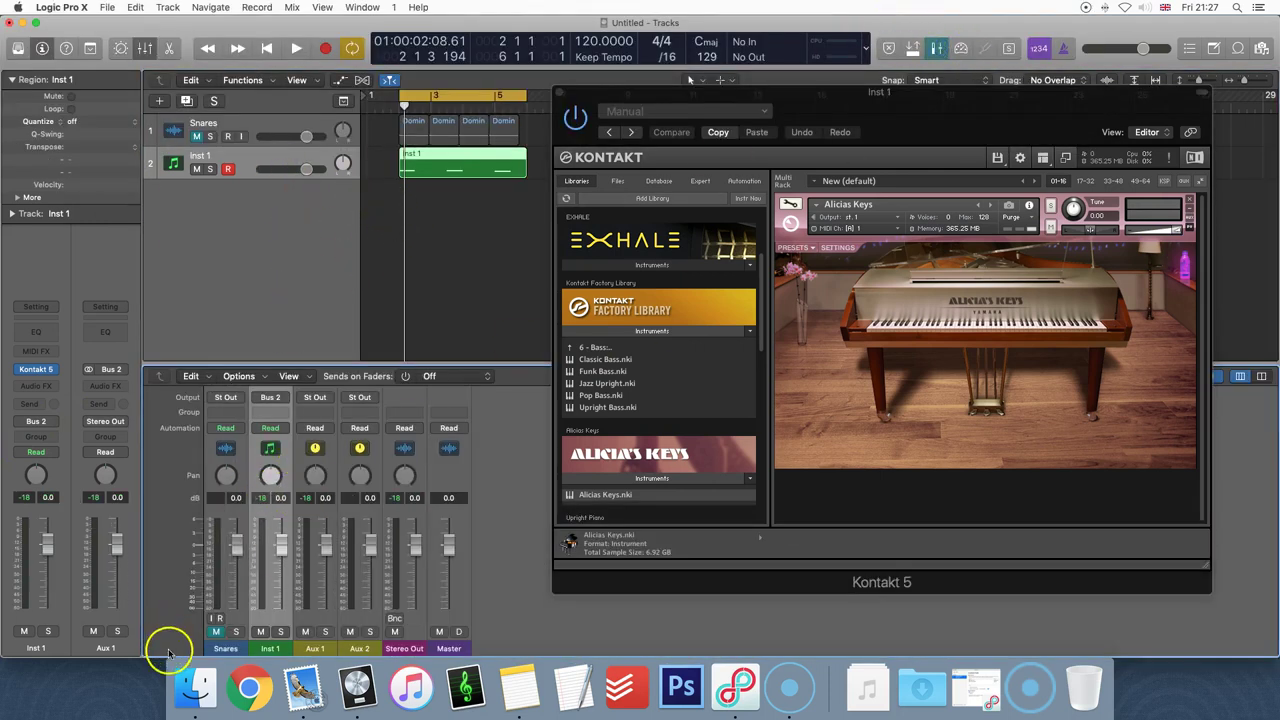
pyautogui.press('space')
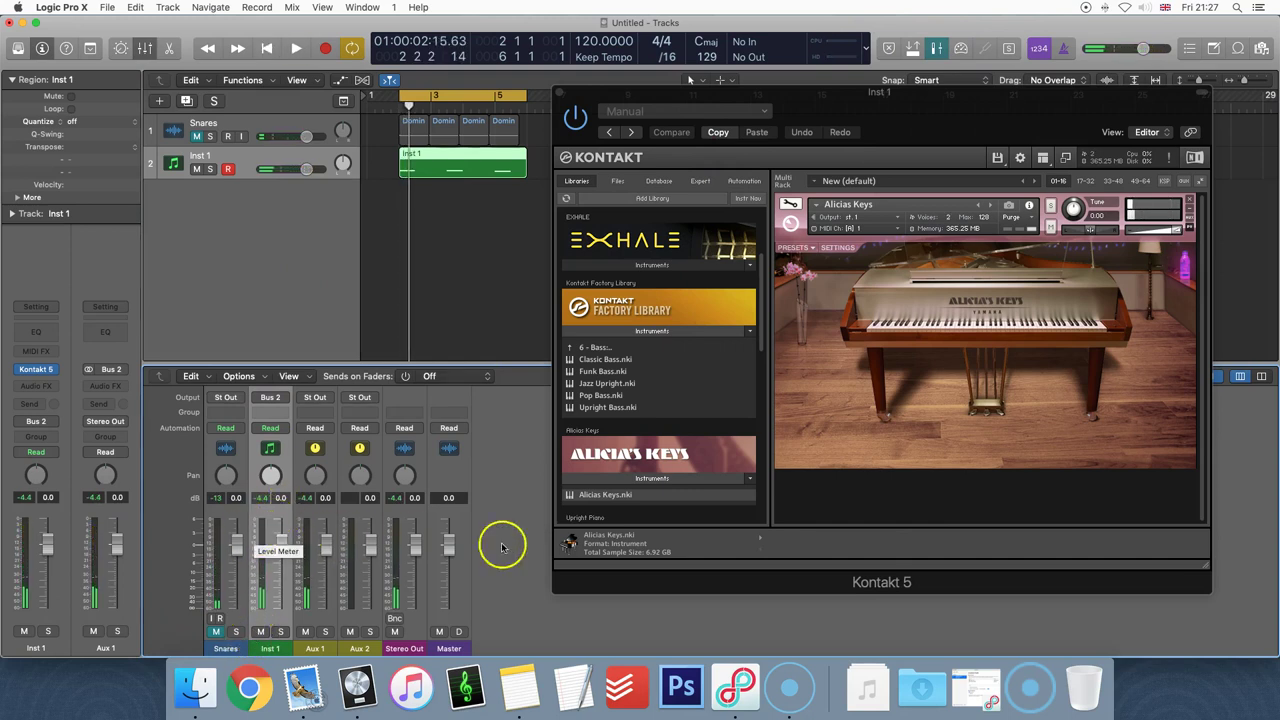
# - Trim Kontakt's master volume in two passes until the Inst 1 meter peaks around -14 dB
pyautogui.moveTo(1180, 230); pyautogui.dragTo(1170, 237)
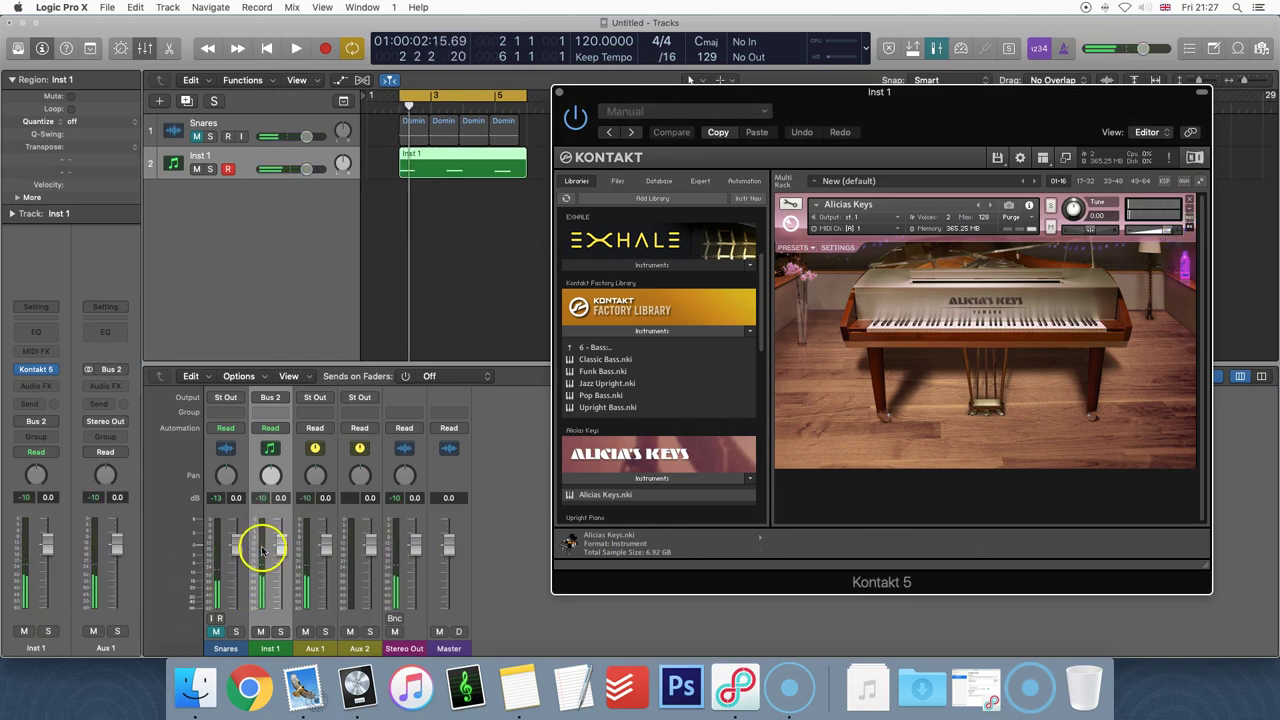
pyautogui.press('space')
pyautogui.press('space')
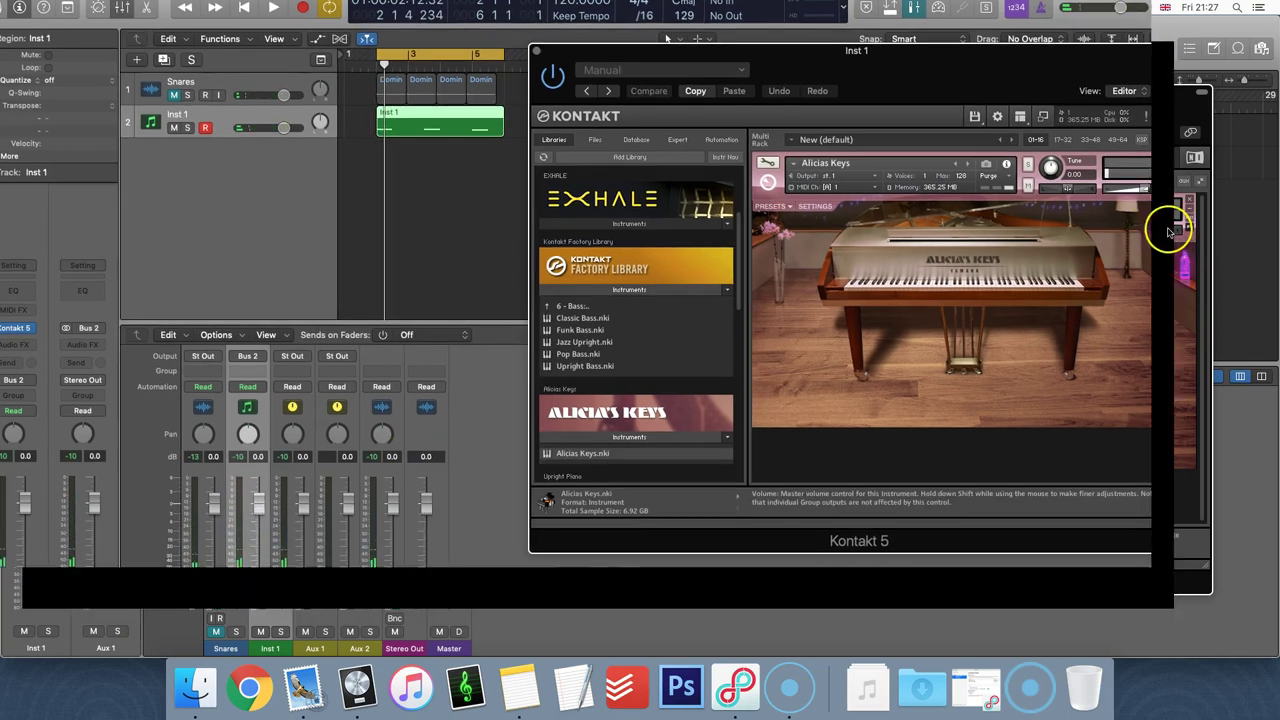
pyautogui.moveTo(1170, 230); pyautogui.dragTo(1163, 233)
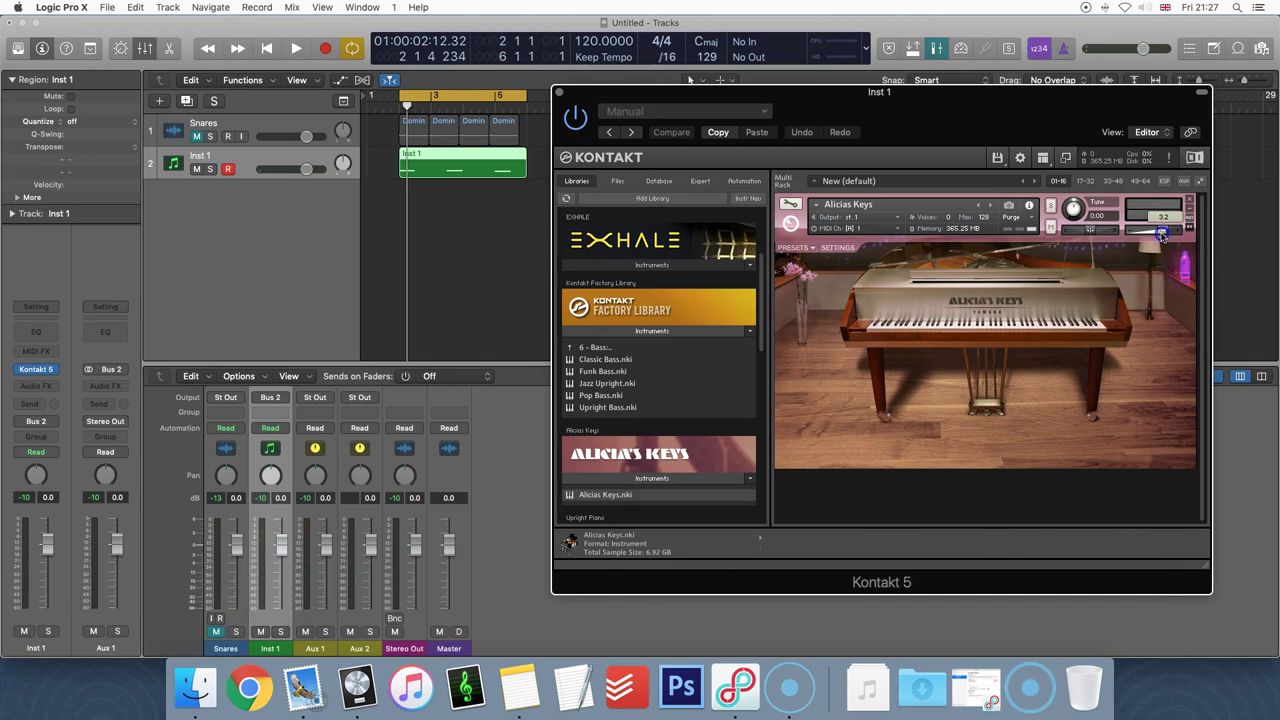
pyautogui.press('space')
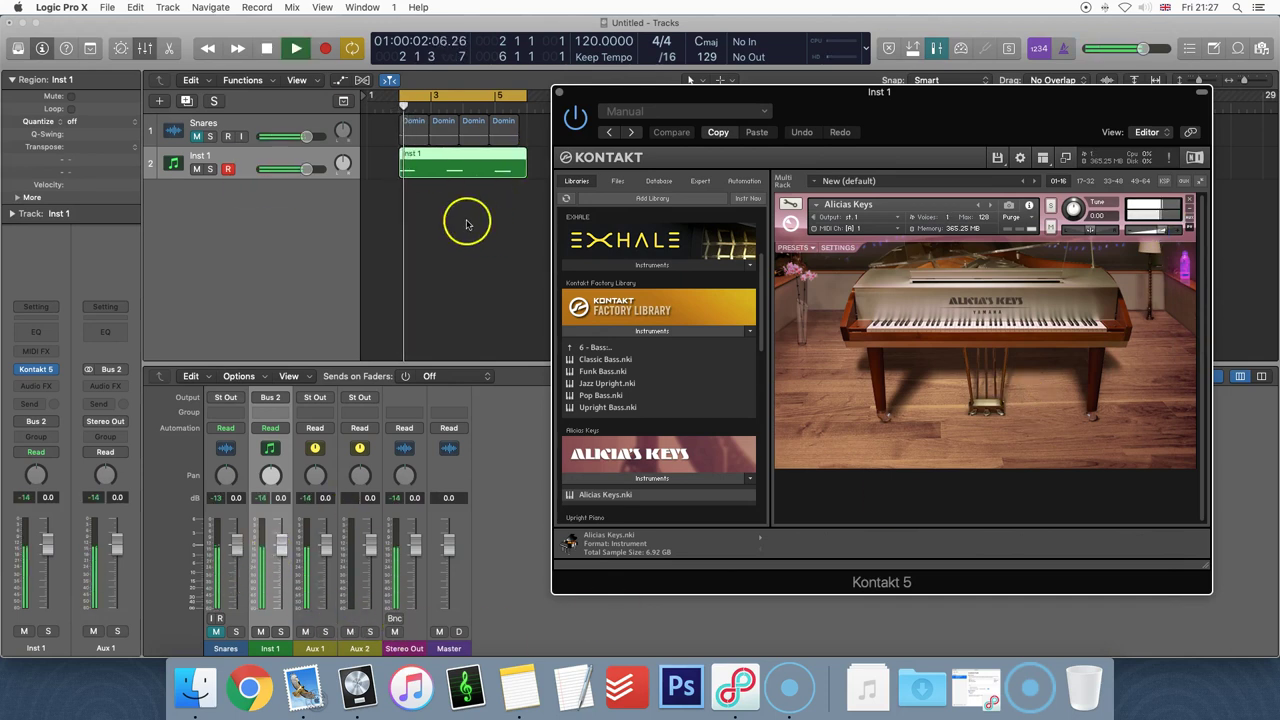
pyautogui.press('space')
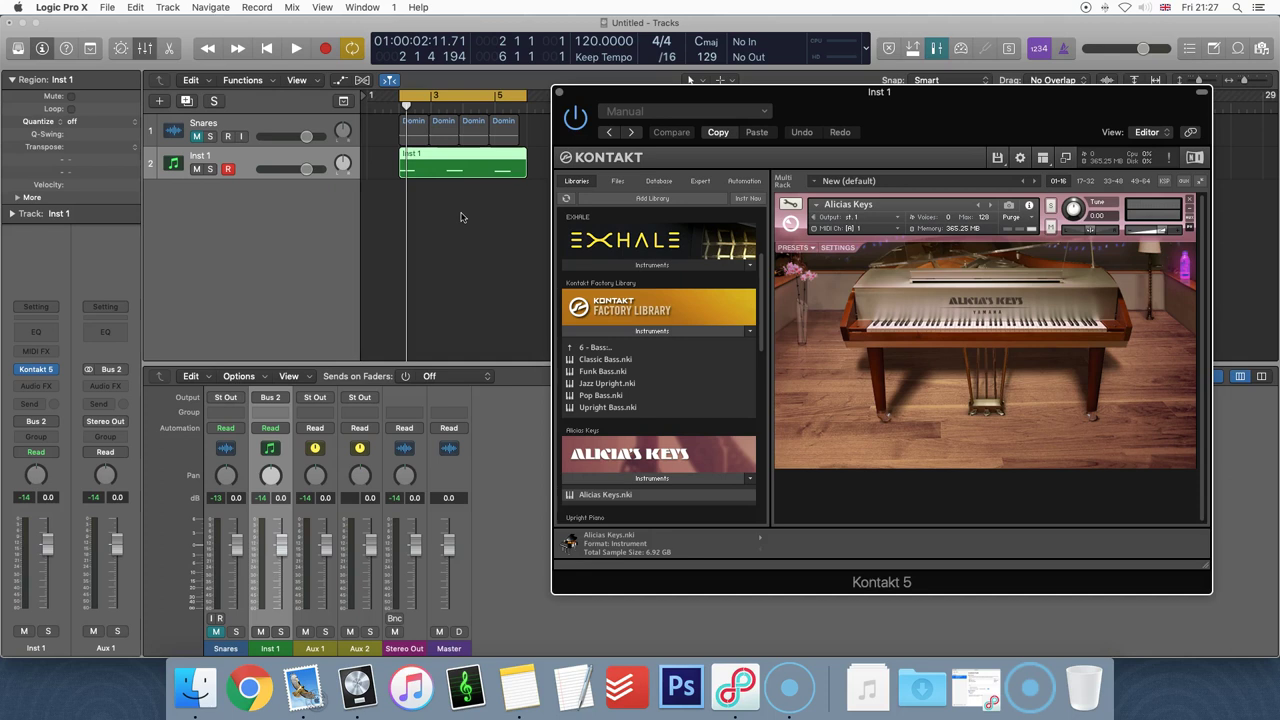
pyautogui.scroll(1, 357, 471)
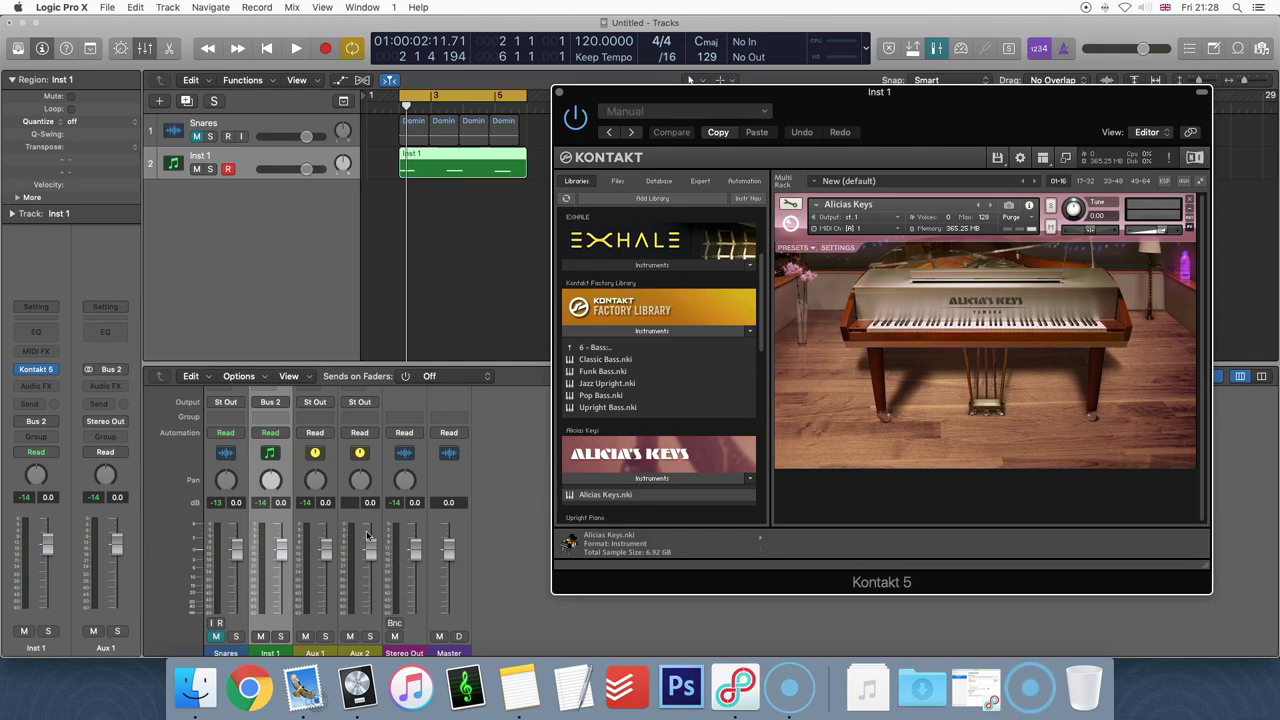
pyautogui.click(335, 569)
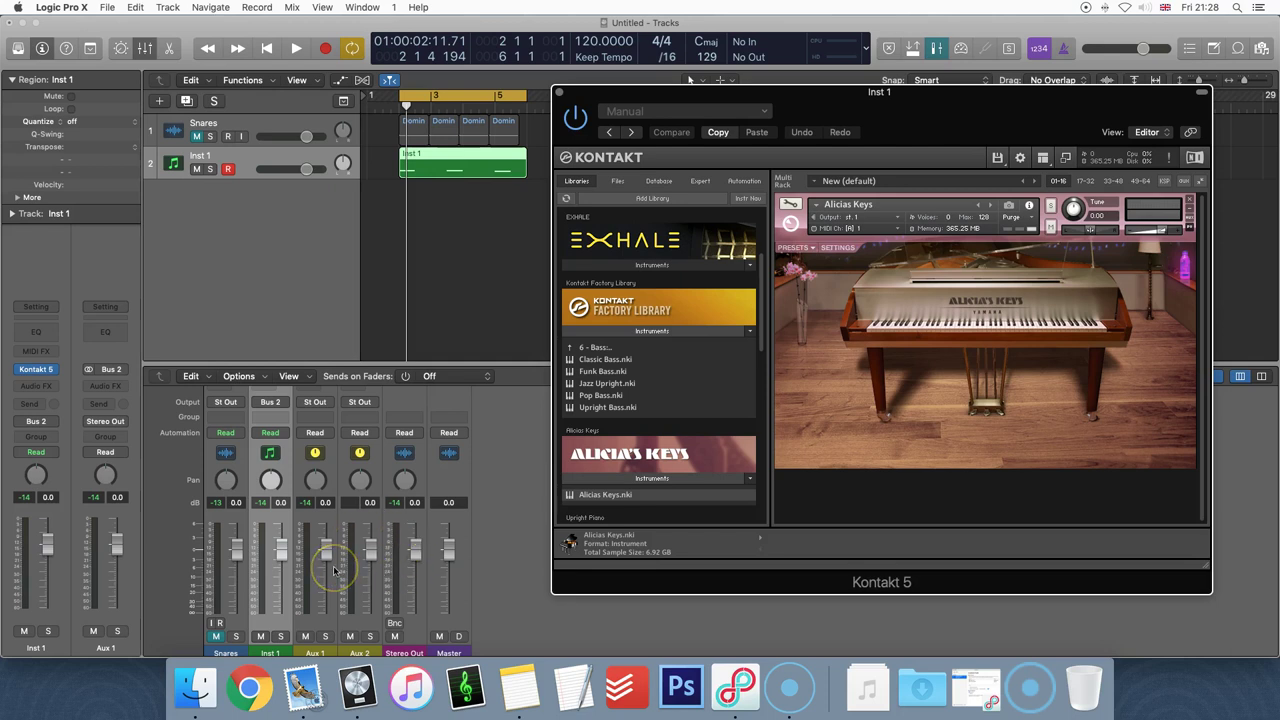